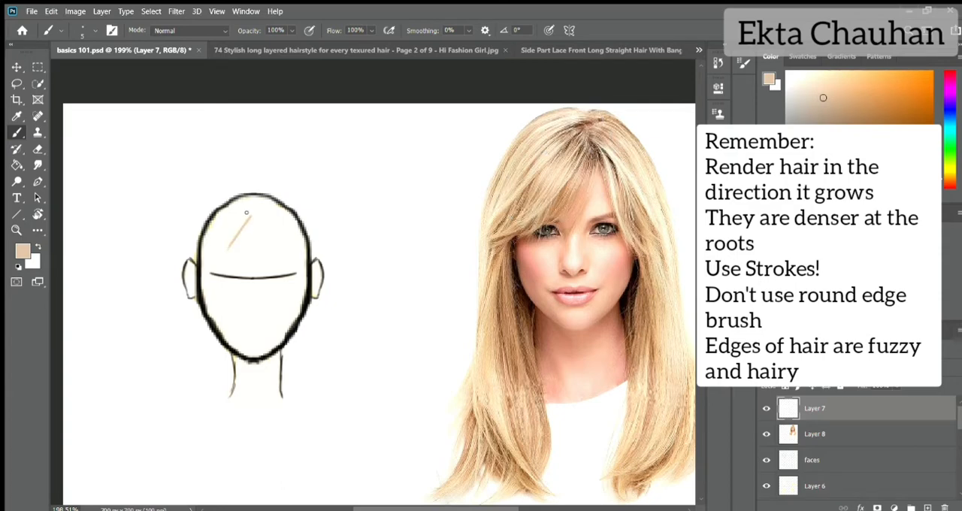
- Undo the test stroke on the forehead and sketch a faint outline of long, parted hair around the front-view head
key(ctrl+z)
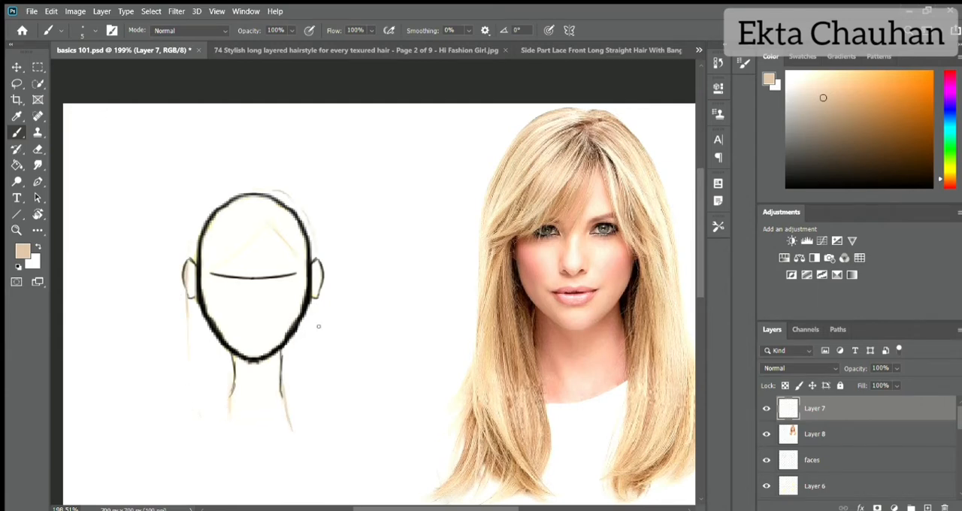
scroll(319, 362, down, 2)
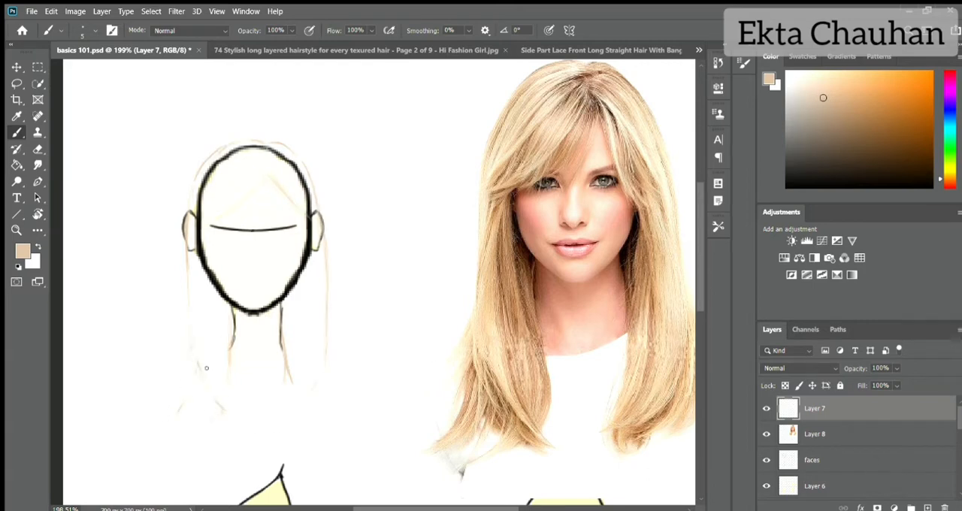
- Create a new layer and paint beige strokes from the parting over the crown and bangs on the head's left half
click(927, 508)
scroll(247, 148, up, 3)
scroll(247, 148, down, 2)
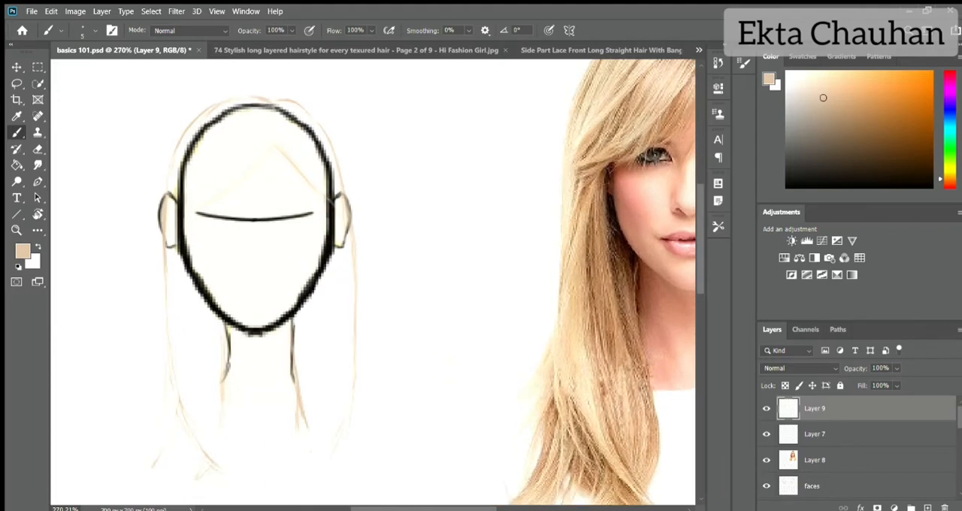
drag(266, 102, 223, 115)
mouse_move(273, 112)
mouse_down()
mouse_move(261, 134)
mouse_move(233, 147)
mouse_up()
drag(272, 130, 208, 184)
drag(267, 147, 190, 215)
drag(248, 165, 182, 206)
drag(257, 131, 178, 201)
mouse_move(242, 109)
mouse_down()
mouse_move(181, 183)
mouse_move(170, 173)
mouse_up()
- Paint long beige strands falling from the left temple past the ear and jaw toward the shoulder
drag(181, 150, 164, 250)
drag(180, 174, 171, 285)
mouse_move(185, 204)
mouse_down()
mouse_move(180, 260)
mouse_move(166, 399)
mouse_up()
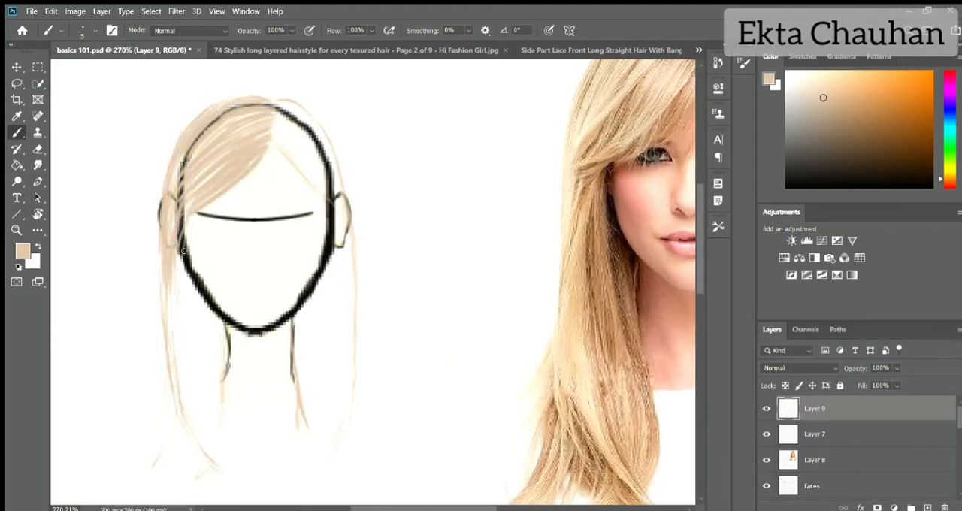
drag(180, 248, 219, 452)
mouse_move(188, 285)
mouse_down()
mouse_move(200, 426)
mouse_move(219, 463)
mouse_up()
- Lower the opacity of the sketch on Layer 7 to 52% and make Layer 9 active again
click(816, 433)
click(897, 368)
drag(882, 382, 844, 382)
click(824, 408)
- Fill out the left lock of hair with overlapping beige strands that split into two tapered tips
drag(195, 307, 211, 419)
drag(200, 336, 221, 454)
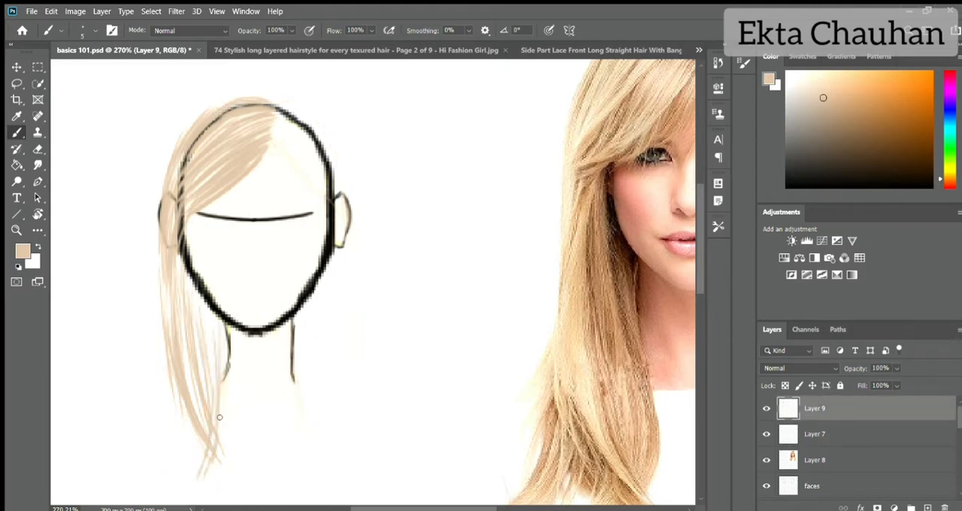
drag(212, 303, 217, 382)
mouse_move(203, 279)
mouse_down()
mouse_move(197, 404)
mouse_move(183, 430)
mouse_up()
drag(167, 296, 153, 451)
drag(181, 356, 149, 471)
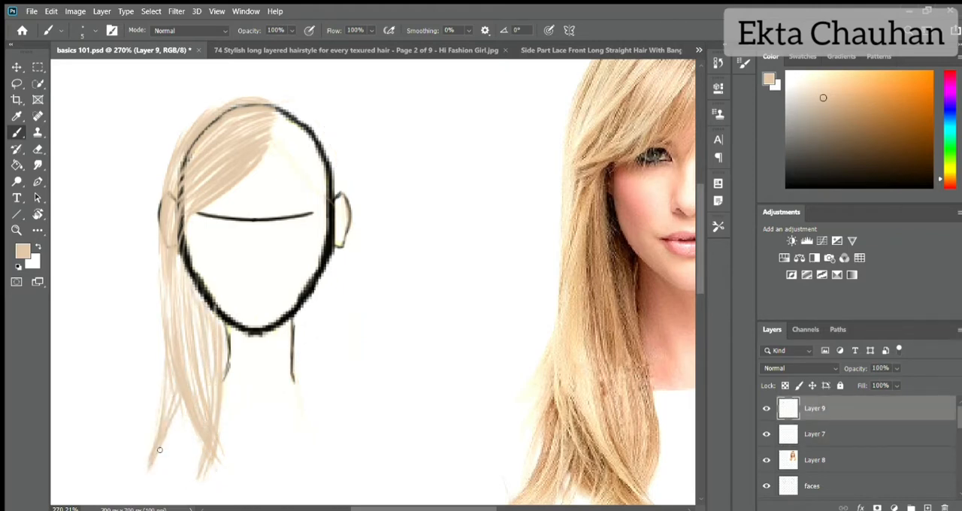
drag(184, 413, 147, 475)
drag(203, 377, 161, 452)
drag(165, 384, 201, 453)
drag(162, 269, 166, 349)
drag(174, 268, 195, 393)
- Paint beige strokes from the parting over the right half of the crown and down the outer right edge
drag(275, 142, 334, 197)
mouse_move(276, 126)
mouse_down()
mouse_move(322, 179)
mouse_move(308, 142)
mouse_up()
mouse_move(278, 113)
mouse_down()
mouse_move(317, 122)
mouse_move(335, 157)
mouse_up()
mouse_move(308, 122)
mouse_down()
mouse_move(354, 218)
mouse_move(355, 407)
mouse_up()
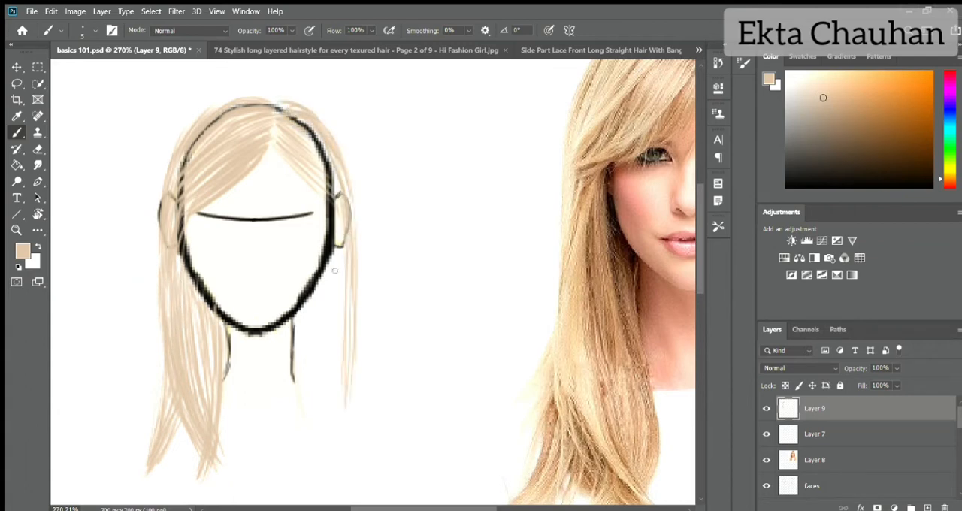
- Build up the right lock of hair with long beige strands from beside the jaw to tapered ends
drag(342, 301, 342, 399)
mouse_move(315, 288)
mouse_down()
mouse_move(300, 409)
mouse_move(310, 389)
mouse_up()
drag(321, 246, 341, 409)
drag(316, 359, 299, 453)
drag(343, 340, 314, 463)
drag(321, 289, 303, 394)
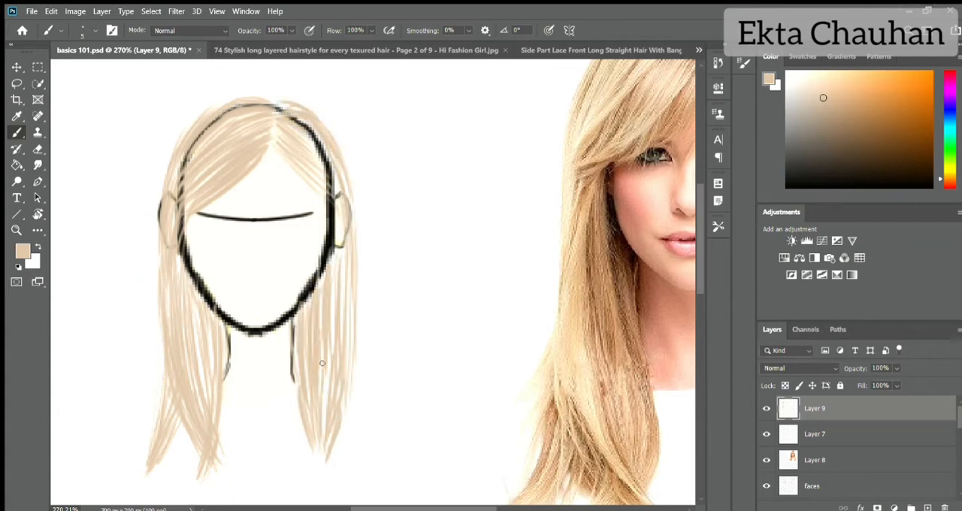
drag(345, 268, 358, 378)
drag(356, 338, 325, 463)
drag(293, 360, 308, 457)
drag(293, 316, 293, 400)
- Thicken the beige hair between the parting and the right ear with strokes following its growth direction
drag(287, 154, 329, 182)
drag(281, 133, 333, 187)
drag(282, 122, 331, 168)
drag(293, 117, 335, 195)
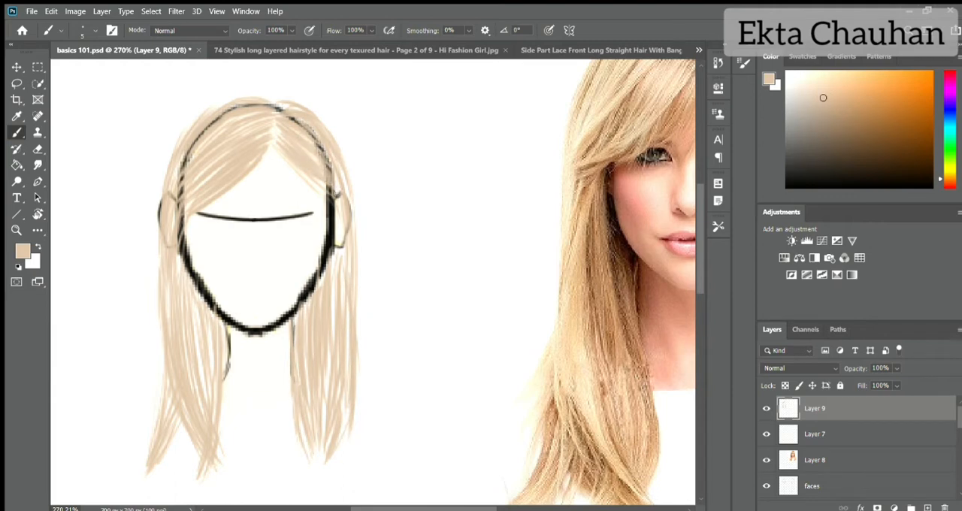
drag(324, 158, 339, 239)
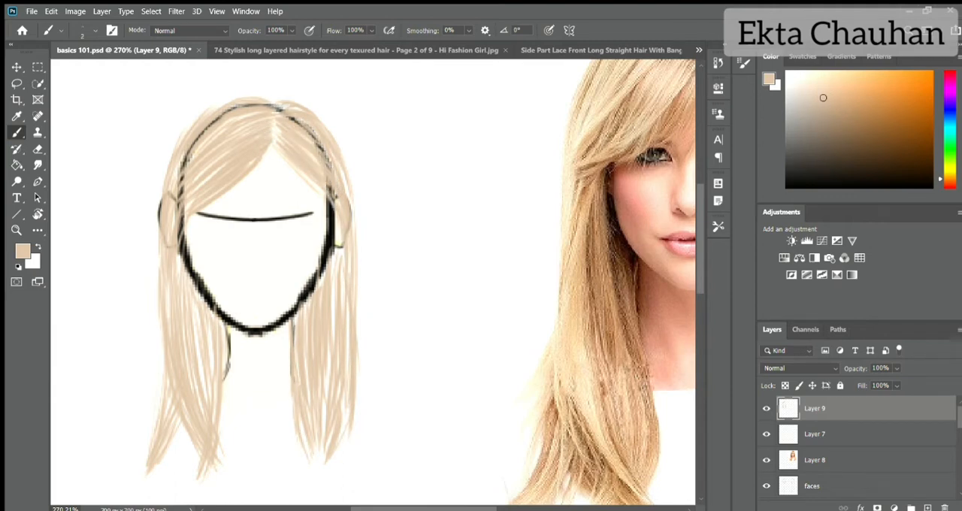
- On a new layer, paint size 2 shading strands through the left lock in a darker tan sampled from the photo
click(927, 508)
alt+click(591, 209)
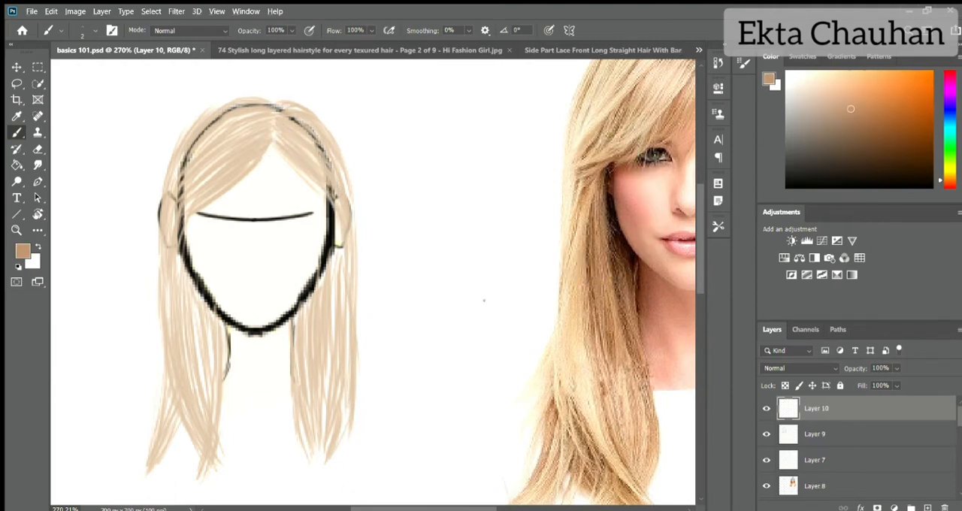
drag(181, 279, 215, 402)
drag(214, 315, 218, 454)
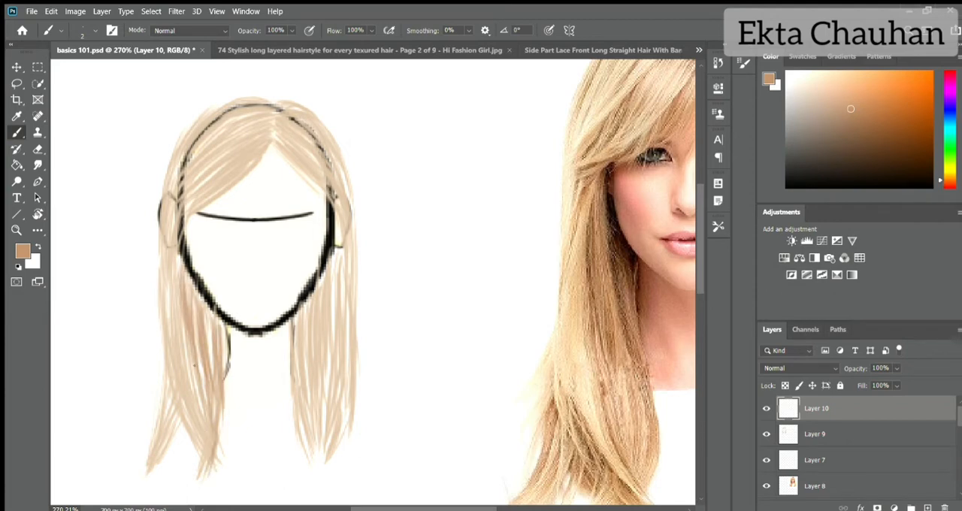
mouse_move(177, 259)
mouse_down()
mouse_move(203, 413)
mouse_move(160, 456)
mouse_up()
drag(175, 406, 155, 459)
drag(176, 400, 150, 465)
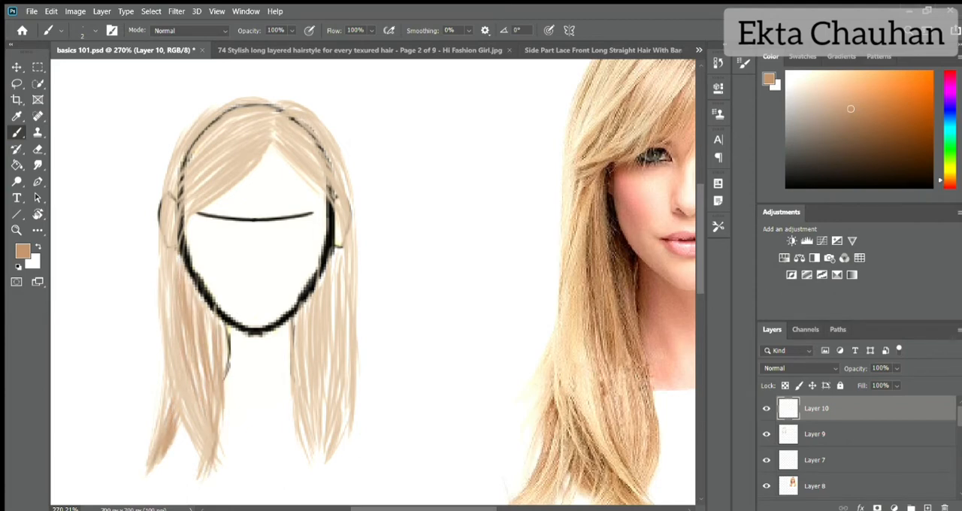
drag(171, 226, 176, 309)
- Paint tan shading strands through the right lock of hair beside the jaw and neck
scroll(363, 219, right, 2)
scroll(364, 219, left, 1)
drag(283, 252, 281, 355)
mouse_move(263, 301)
mouse_down()
mouse_move(266, 445)
mouse_move(264, 415)
mouse_up()
drag(241, 323, 255, 417)
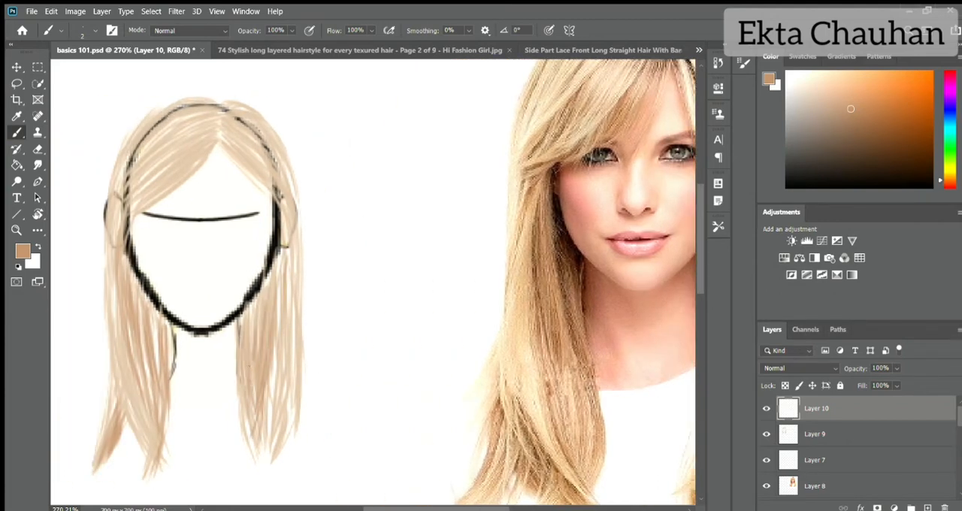
drag(244, 305, 251, 372)
drag(278, 256, 266, 448)
- Choose a darker brown and deepen the right lock with fine strands near the ear and jaw
click(873, 130)
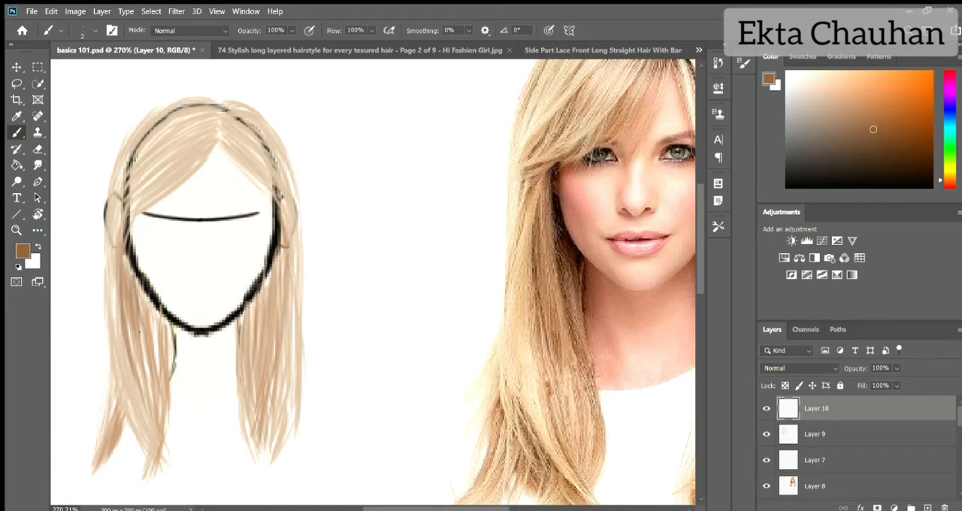
drag(239, 304, 241, 361)
drag(273, 267, 247, 337)
drag(280, 230, 287, 301)
drag(284, 218, 292, 309)
drag(288, 247, 291, 383)
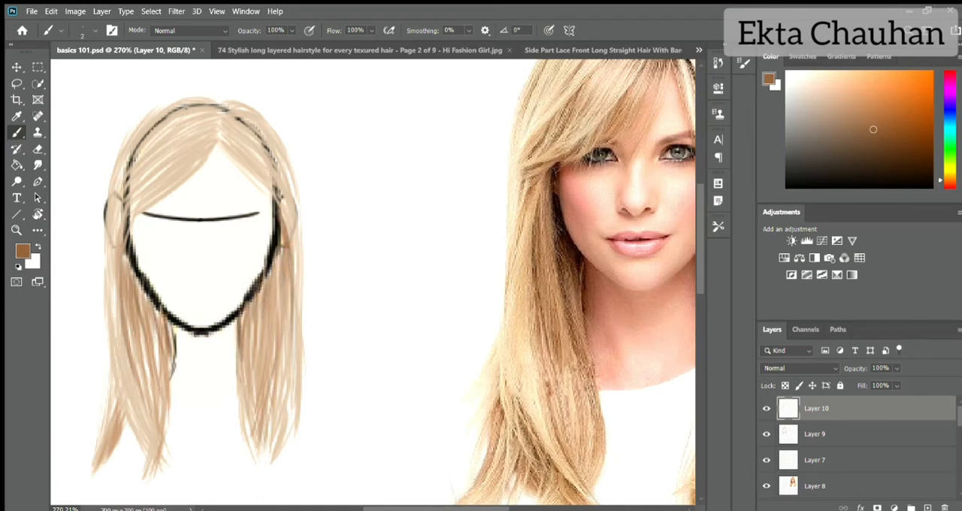
- Paint fine brown strands outward from the parting across the crown and bangs on both sides of the head
drag(178, 122, 131, 172)
drag(160, 107, 123, 161)
mouse_move(180, 137)
mouse_down()
mouse_move(132, 196)
mouse_move(156, 155)
mouse_up()
drag(201, 147, 154, 189)
drag(222, 129, 195, 143)
mouse_move(222, 114)
mouse_down()
mouse_move(189, 144)
mouse_move(170, 123)
mouse_up()
mouse_move(210, 99)
mouse_down()
mouse_move(158, 132)
mouse_move(145, 158)
mouse_up()
drag(222, 146, 238, 160)
drag(218, 122, 237, 144)
mouse_move(221, 112)
mouse_down()
mouse_move(236, 135)
mouse_move(241, 101)
mouse_up()
drag(225, 133, 275, 179)
drag(239, 110, 284, 176)
drag(298, 217, 301, 264)
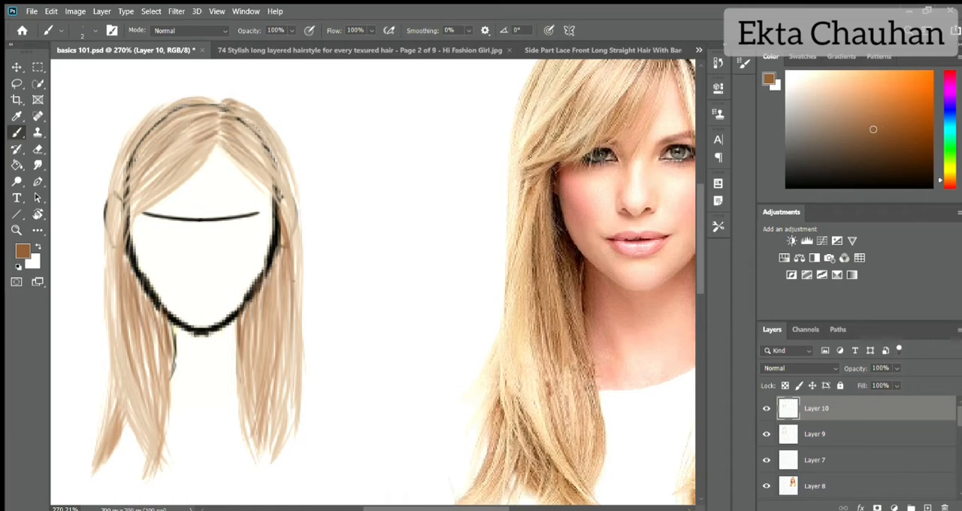
- Add brown strands along the hair's outer left edge and loose wisps below the bangs on the forehead
drag(115, 161, 105, 203)
drag(107, 204, 113, 338)
drag(215, 144, 192, 197)
drag(203, 162, 173, 203)
drag(179, 182, 152, 208)
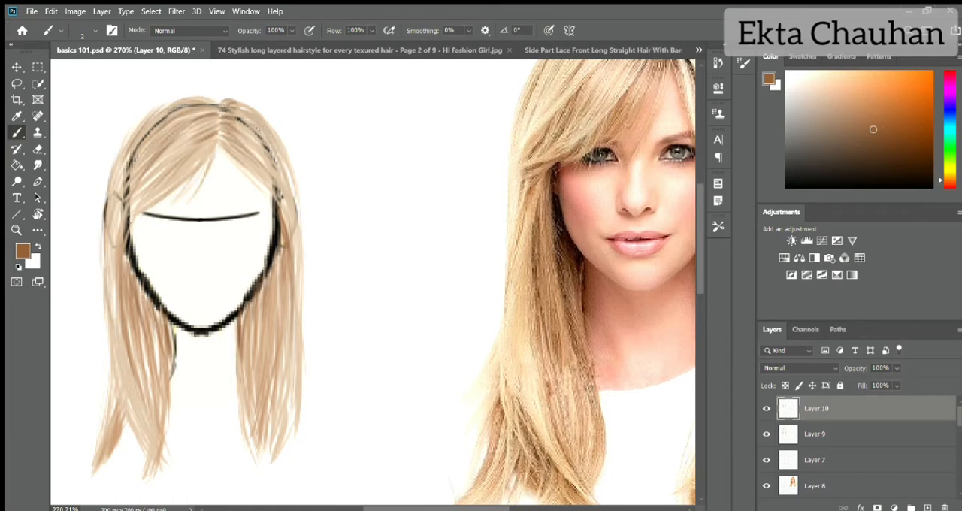
- Add fine brown flyaway strands at the hair tips, beside the neck and along the outer left edge
drag(124, 425, 113, 446)
drag(152, 428, 135, 470)
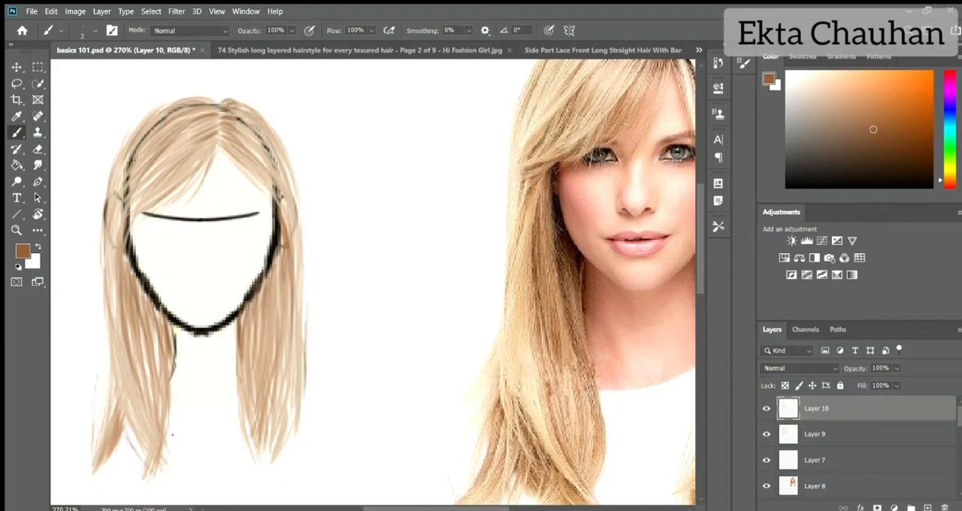
drag(180, 332, 171, 412)
drag(178, 366, 176, 428)
drag(237, 326, 232, 418)
drag(102, 261, 96, 353)
drag(105, 355, 103, 405)
- Sample a pale blonde from the reference photo and paint highlight strands to the right of the parting
alt+click(521, 386)
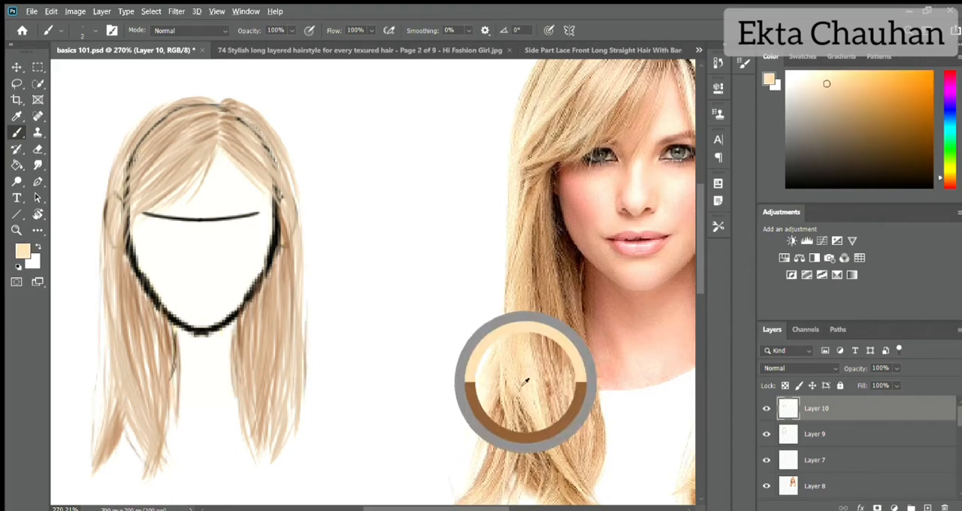
drag(255, 134, 275, 159)
drag(246, 150, 276, 183)
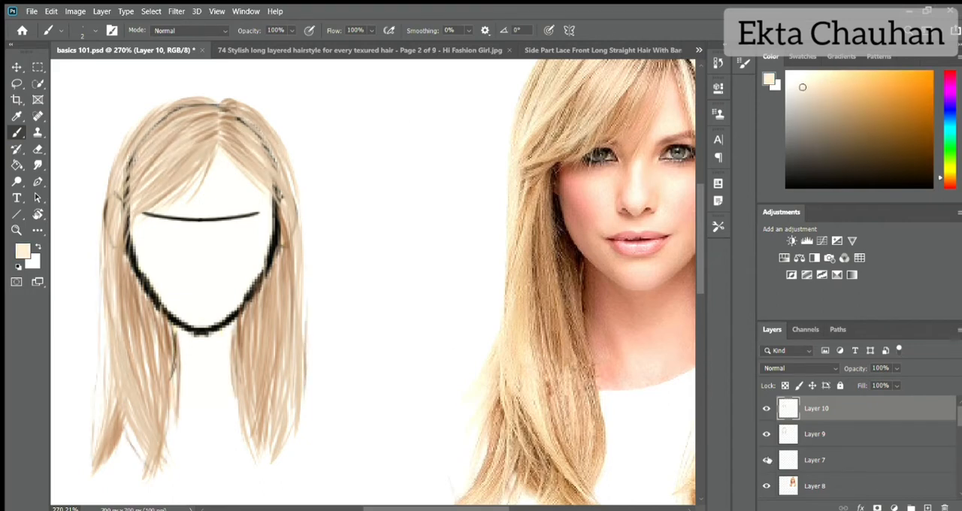
- Hide the sketch on Layer 7, make Layer 9 active and toggle its visibility to compare the base strokes
click(766, 460)
scroll(204, 239, down, 3)
click(792, 461)
click(792, 434)
click(766, 434)
click(766, 434)
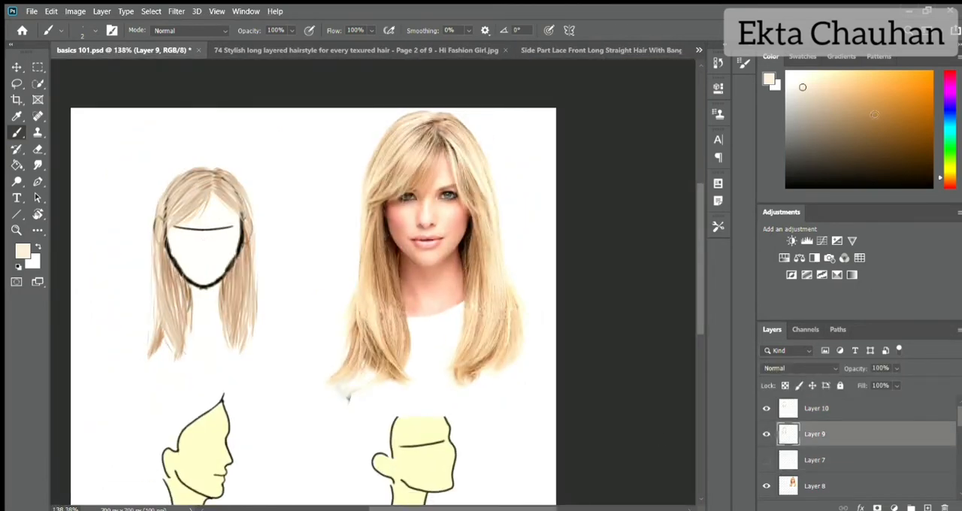
- On Layer 9, paint brown strands in the left lock and cover the head outline beside it with sampled blonde
alt+click(152, 317)
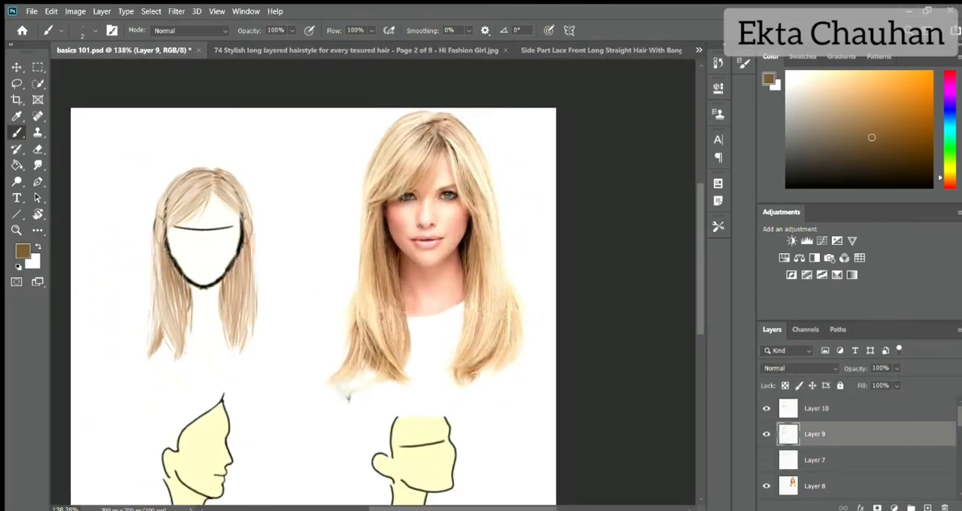
drag(175, 267, 177, 342)
drag(159, 254, 160, 283)
alt+click(391, 146)
drag(169, 247, 163, 223)
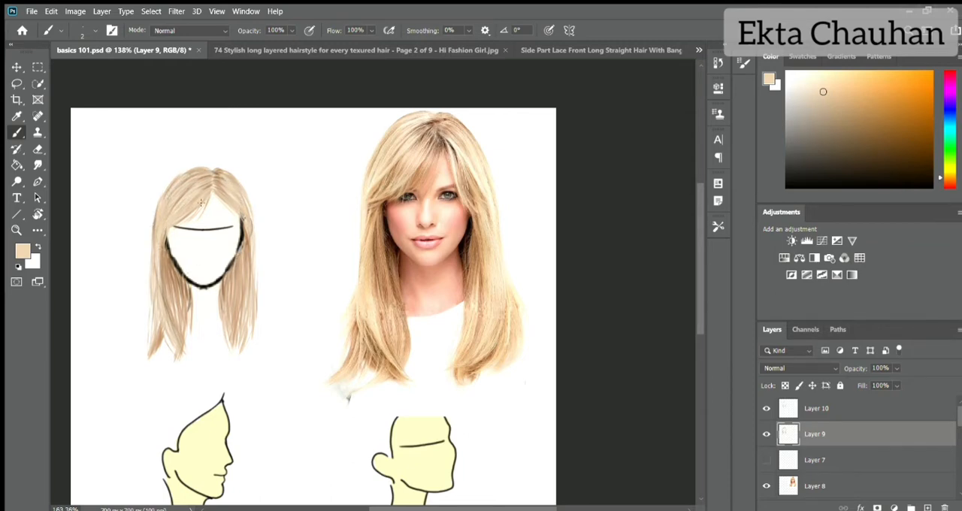
- Hide the front-view reference photo on Layer 8 and fit the whole canvas in view
scroll(201, 202, up, 4)
key(e)
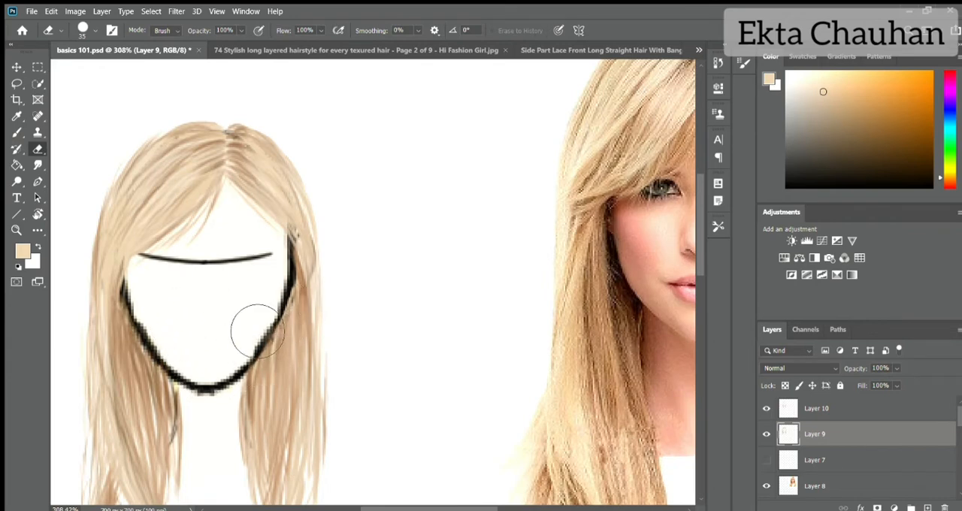
key(b)
key(ctrl+0)
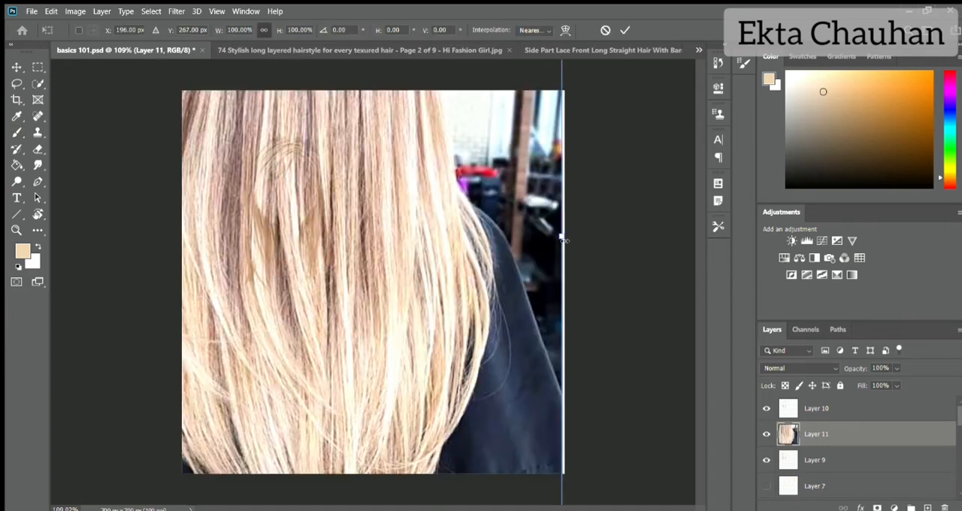
- Place the back-view hair photo over the left half of the canvas as the topmost layer
drag(564, 233, 270, 233)
drag(170, 241, 298, 272)
key(Return)
mouse_move(883, 434)
mouse_down()
mouse_move(883, 405)
mouse_move(868, 472)
mouse_up()
drag(865, 459, 862, 398)
click(842, 459)
- Show and select Layer 7, sample a mauve brown from the photo and sketch the hair outline around the back-view head
click(766, 486)
click(806, 488)
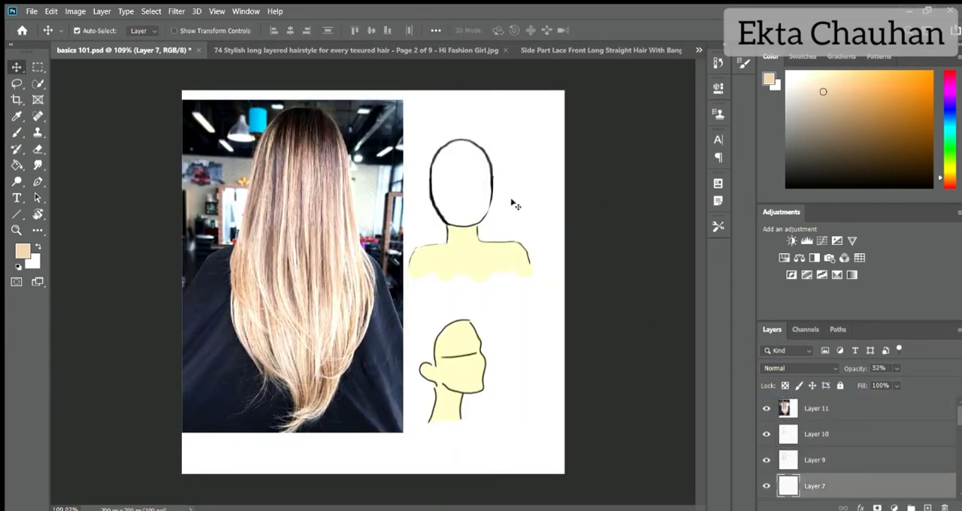
scroll(445, 112, up, 5)
key(b)
drag(178, 247, 160, 226)
mouse_move(699, 214)
mouse_down()
mouse_move(699, 268)
mouse_move(699, 206)
mouse_up()
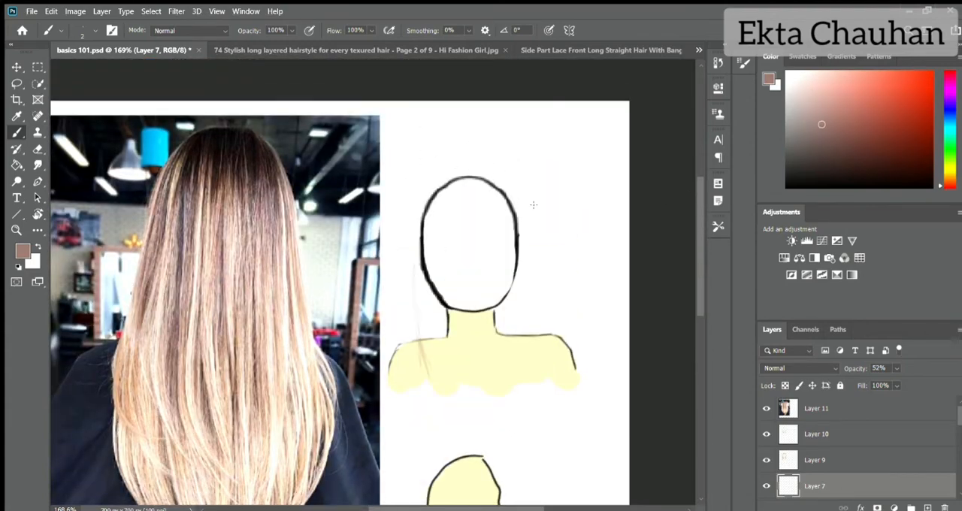
drag(415, 252, 431, 375)
- Enlarge the brush to size 35 for blocking in the back-view hair
key(bracketright)
key(bracketright)
key(bracketright)
key(bracketright)
key(bracketright)
key(bracketright)
key(bracketright)
key(bracketright)
key(bracketright)
key(bracketright)
key(bracketright)
key(bracketright)
key(bracketright)
mouse_move(698, 247)
mouse_down()
mouse_move(695, 286)
mouse_move(697, 266)
mouse_up()
drag(437, 174, 460, 128)
drag(855, 368, 894, 368)
key(ctrl+z)
key(ctrl+z)
mouse_move(462, 135)
mouse_down()
mouse_move(469, 128)
mouse_move(428, 275)
mouse_move(441, 332)
mouse_up()
key(ctrl+z)
- On Layer 9, block in the back-view hair as a solid mauve-brown mass from the crown past the shoulders
click(817, 460)
mouse_move(465, 139)
mouse_down()
mouse_move(473, 285)
mouse_move(457, 328)
mouse_up()
mouse_move(479, 126)
mouse_down()
mouse_move(507, 147)
mouse_move(481, 202)
mouse_move(466, 337)
mouse_up()
- On Layer 10, paint size 5 strands over the crown and edges in a darker brown sampled from the photo
key(alt+bracketright)
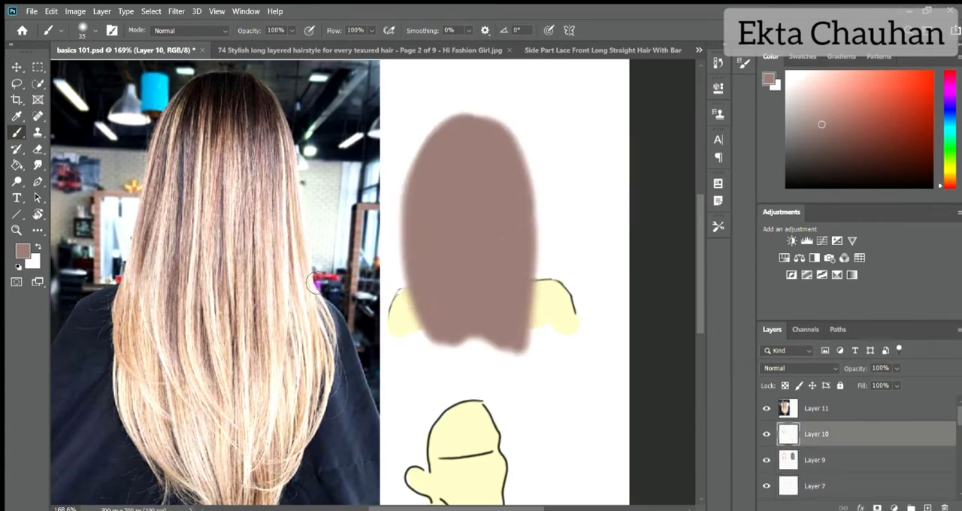
alt+click(254, 191)
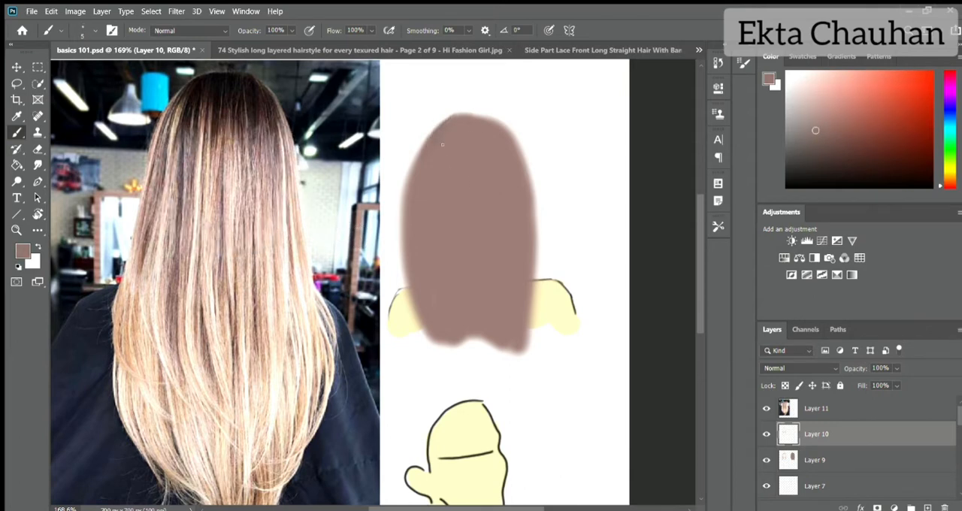
drag(484, 116, 526, 165)
mouse_move(455, 113)
mouse_down()
mouse_move(491, 120)
mouse_move(532, 222)
mouse_move(534, 330)
mouse_up()
mouse_move(403, 210)
mouse_down()
mouse_move(419, 331)
mouse_move(403, 257)
mouse_up()
- Sample a pale blonde from the photo's hair ends and paint highlight strands through the back-view hair's length and upper left side
alt+click(192, 411)
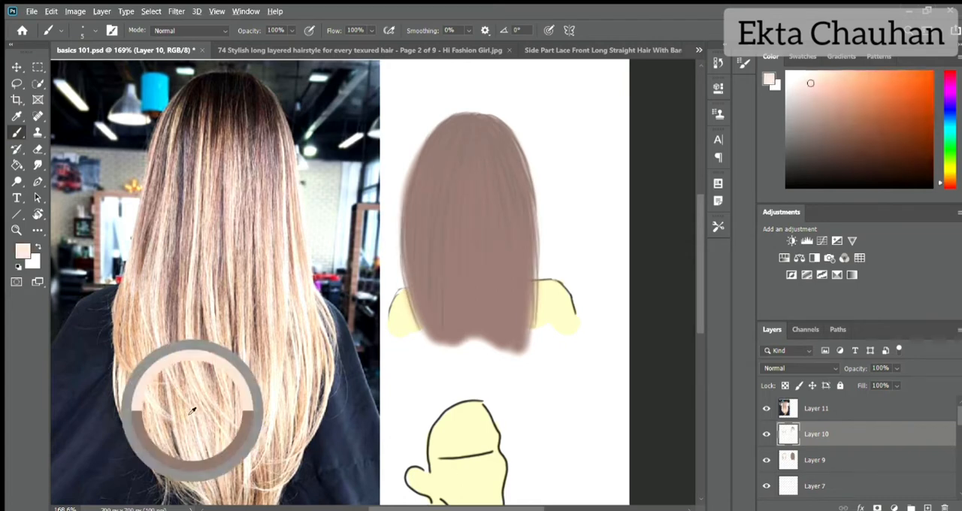
drag(416, 182, 418, 324)
mouse_move(424, 188)
mouse_down()
mouse_move(433, 332)
mouse_move(412, 304)
mouse_up()
mouse_move(432, 189)
mouse_down()
mouse_move(445, 342)
mouse_move(456, 344)
mouse_up()
mouse_move(467, 206)
mouse_down()
mouse_move(476, 335)
mouse_move(488, 338)
mouse_up()
drag(501, 244, 496, 325)
drag(508, 222, 490, 344)
drag(519, 215, 528, 349)
drag(523, 303, 518, 352)
mouse_move(417, 139)
mouse_down()
mouse_move(444, 213)
mouse_move(453, 214)
mouse_up()
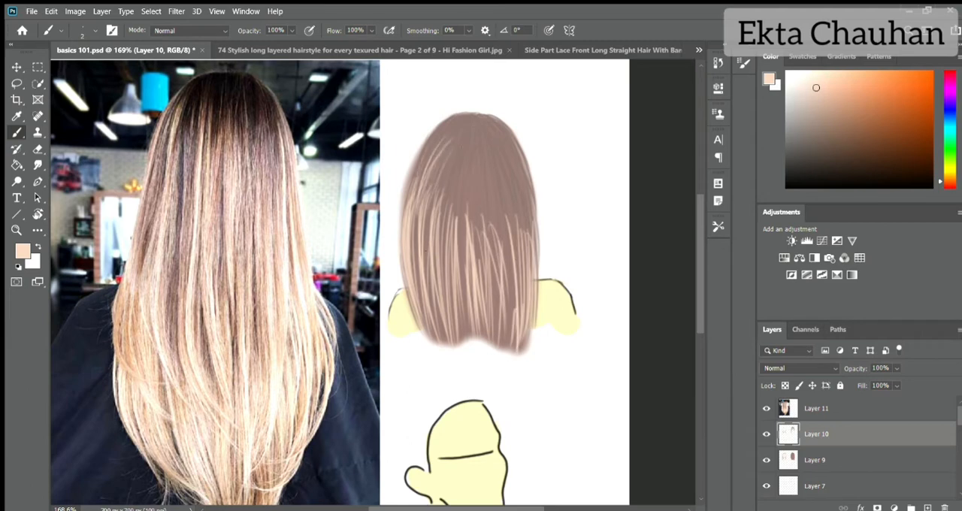
- Paint pale blonde highlight strands through the upper half of the back-view hair, from the crown down both sides
drag(432, 167, 442, 223)
drag(445, 169, 454, 254)
mouse_move(459, 155)
mouse_down()
mouse_move(463, 233)
mouse_move(462, 215)
mouse_up()
mouse_move(488, 139)
mouse_down()
mouse_move(511, 224)
mouse_move(530, 223)
mouse_up()
drag(488, 176, 505, 271)
drag(479, 152, 486, 200)
drag(511, 150, 529, 233)
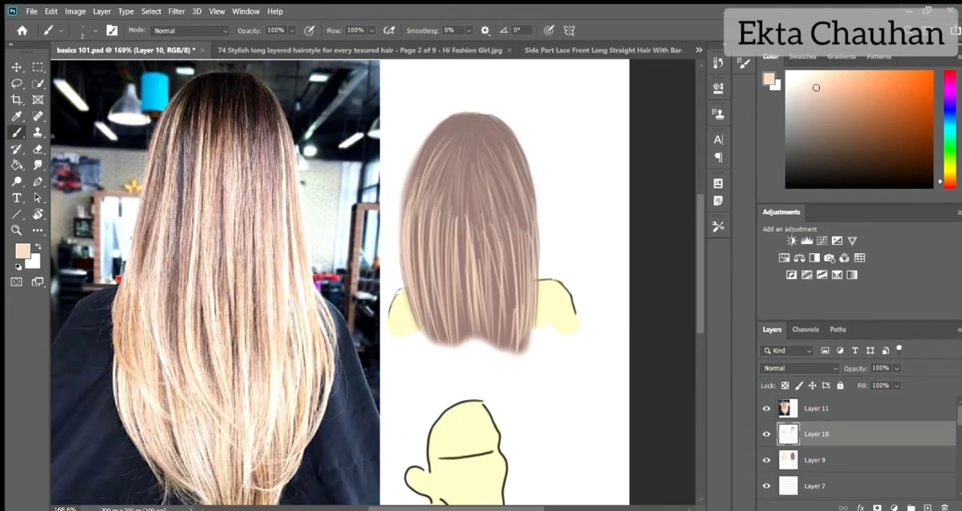
drag(444, 149, 460, 247)
- Sample a near-black brown from the photo's roots and paint thin dark strands from the crown down through the hair
alt+click(217, 100)
drag(452, 125, 415, 233)
mouse_move(460, 134)
mouse_down()
mouse_move(432, 213)
mouse_move(438, 239)
mouse_up()
mouse_move(477, 115)
mouse_down()
mouse_move(450, 230)
mouse_move(435, 181)
mouse_up()
drag(447, 128, 427, 185)
mouse_move(430, 131)
mouse_down()
mouse_move(408, 187)
mouse_move(403, 238)
mouse_up()
drag(439, 176, 432, 218)
drag(484, 114, 522, 161)
mouse_move(490, 125)
mouse_down()
mouse_move(534, 208)
mouse_move(524, 214)
mouse_up()
drag(478, 127, 507, 213)
mouse_move(477, 137)
mouse_down()
mouse_move(488, 238)
mouse_move(457, 252)
mouse_up()
drag(472, 160, 481, 287)
drag(479, 221, 483, 305)
drag(514, 169, 531, 280)
drag(521, 232, 514, 341)
drag(407, 163, 422, 323)
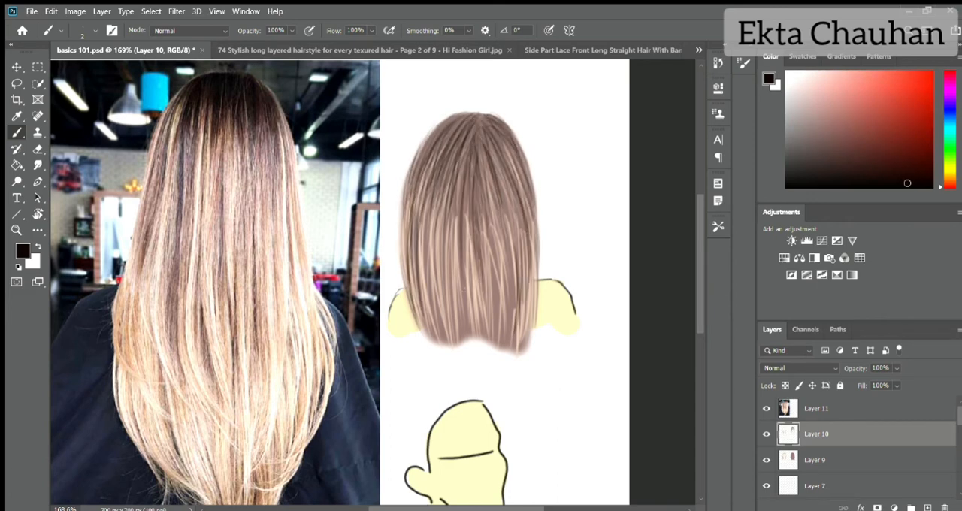
- Paint dark strands down the centre and left lengths of the back-view hair, breaking up the lower left edge
drag(444, 184, 448, 338)
drag(460, 177, 457, 290)
drag(455, 230, 466, 357)
drag(444, 239, 435, 347)
drag(413, 257, 406, 330)
drag(408, 203, 403, 347)
drag(432, 275, 418, 347)
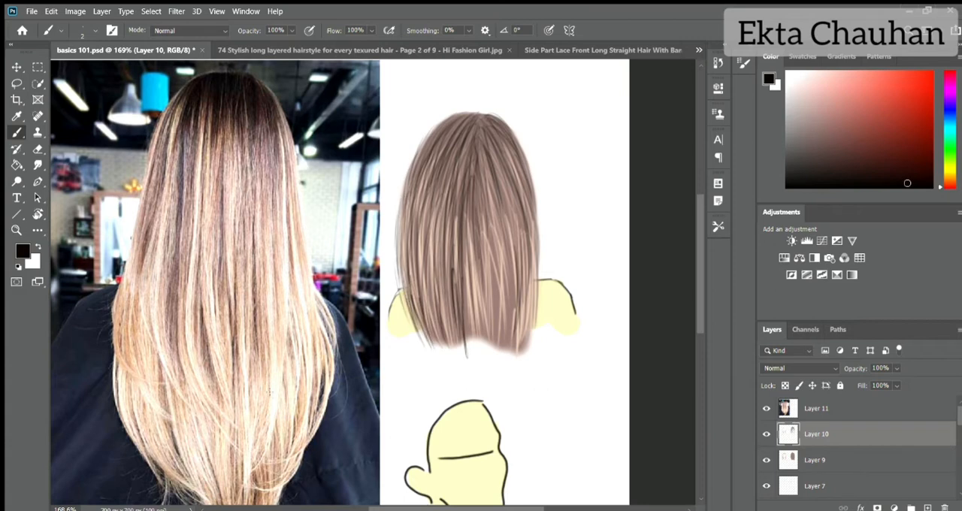
- Sample a lighter tone from the photo's mid-lengths and paint fine strands over the back-view hair's lower ends and right side
alt+click(268, 322)
drag(402, 290, 413, 330)
drag(408, 269, 425, 348)
drag(416, 266, 426, 336)
mouse_move(455, 245)
mouse_down()
mouse_move(468, 339)
mouse_move(477, 336)
mouse_up()
drag(487, 302, 490, 340)
drag(519, 284, 519, 352)
drag(511, 240, 505, 342)
drag(492, 165, 519, 306)
drag(516, 185, 526, 284)
drag(518, 227, 516, 289)
- Add a new layer above Layer 10 and paint fine peach strands through the hair's centre and lower left
click(927, 508)
mouse_move(477, 176)
mouse_down()
mouse_move(472, 278)
mouse_move(450, 344)
mouse_up()
drag(456, 308, 464, 343)
drag(448, 310, 454, 341)
drag(420, 282, 425, 322)
drag(437, 283, 441, 313)
drag(454, 229, 455, 328)
drag(462, 180, 458, 222)
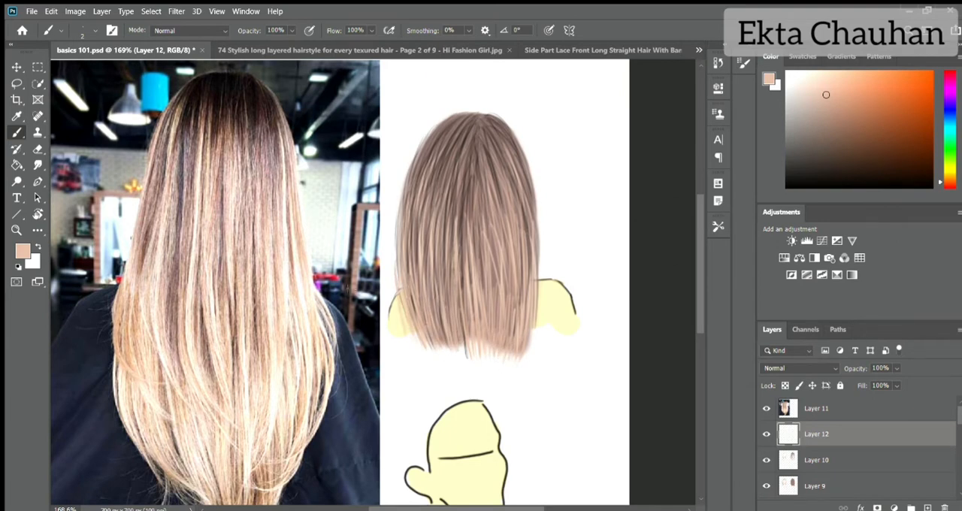
- Extend and thicken the back-view hair's tips with thin tan strands on Layer 12
scroll(428, 346, down, 3)
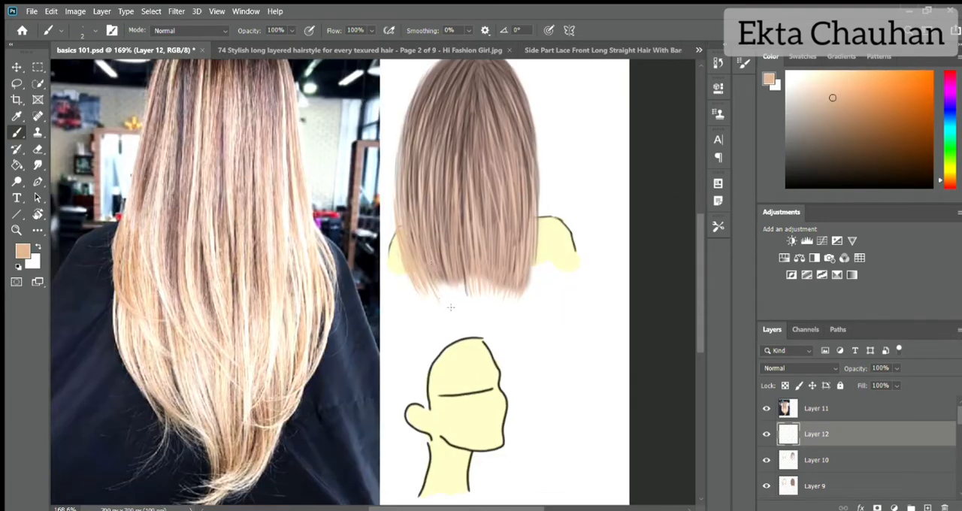
drag(436, 223, 449, 303)
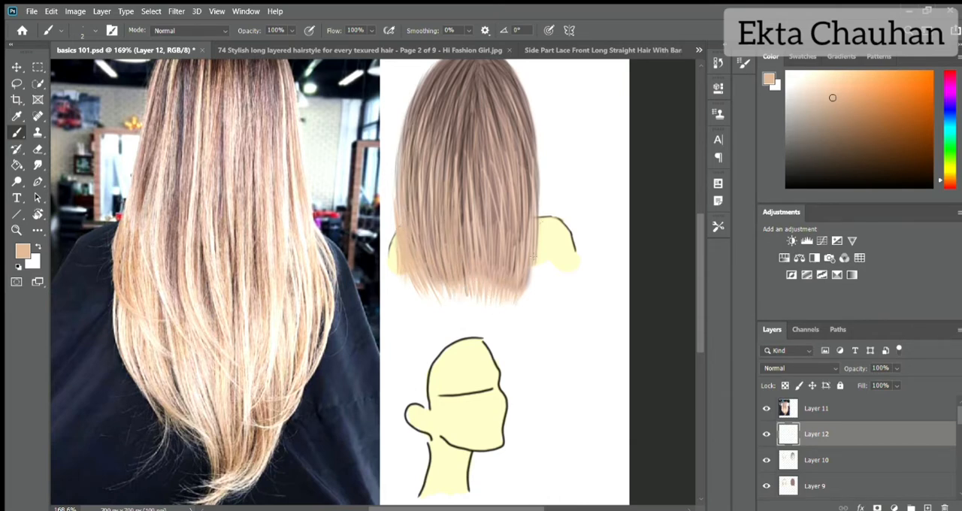
scroll(539, 202, up, 3)
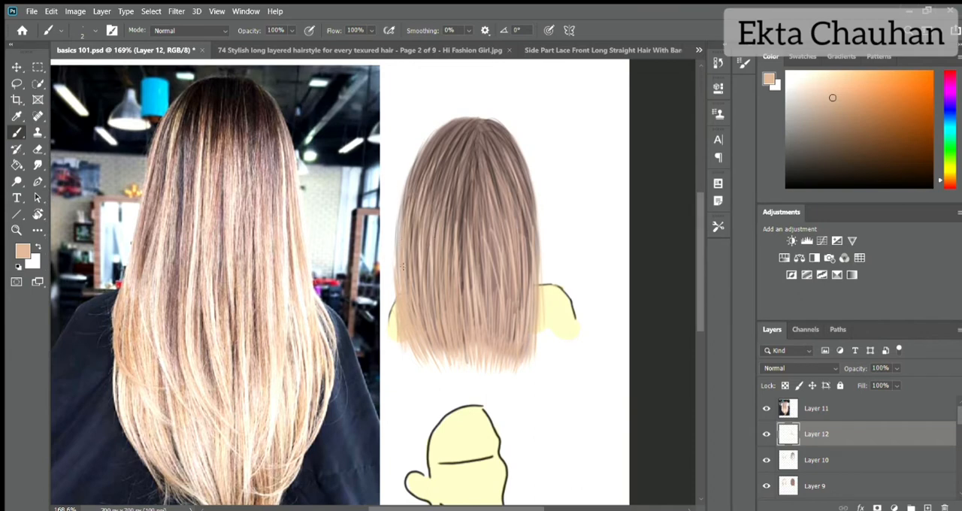
- Sample mauve tones from the photo's upper hair and paint thin strands through the left side, centre and right edge
alt+click(267, 160)
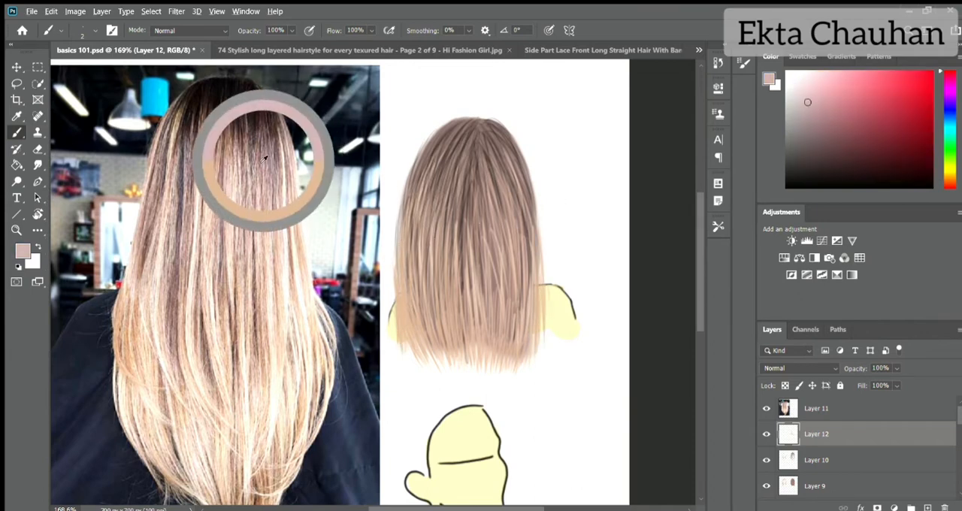
drag(410, 192, 396, 308)
drag(410, 284, 416, 331)
drag(433, 201, 429, 265)
drag(422, 246, 425, 306)
drag(450, 258, 453, 321)
drag(470, 238, 470, 258)
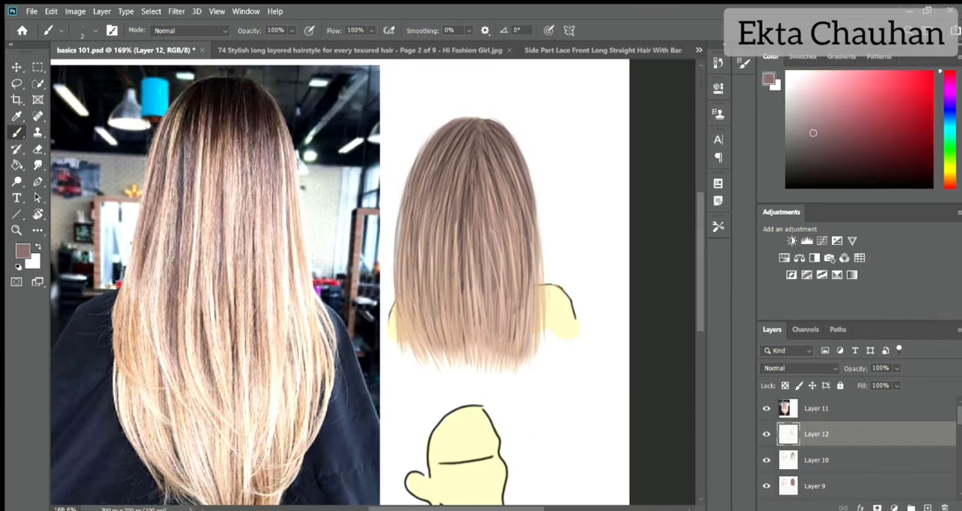
drag(468, 218, 466, 329)
drag(471, 250, 471, 297)
drag(534, 225, 545, 347)
drag(538, 272, 543, 348)
- Sample a pale cream from the photo and paint highlight strands on Layer 10 through the back-view hair, finishing at brush size 6
alt+click(208, 292)
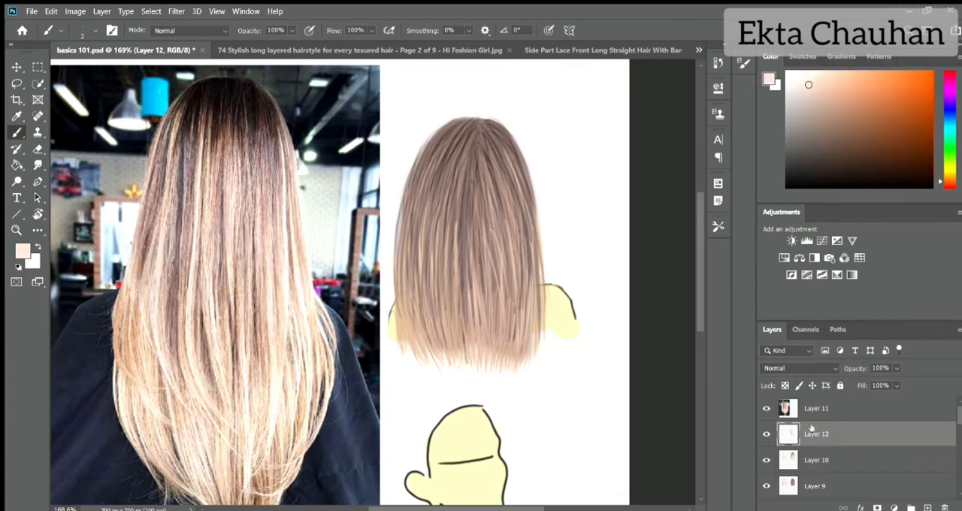
click(814, 460)
drag(411, 230, 407, 288)
drag(427, 161, 405, 224)
mouse_move(455, 130)
mouse_down()
mouse_move(427, 190)
mouse_move(424, 242)
mouse_up()
drag(420, 260, 416, 307)
drag(445, 216, 438, 289)
mouse_move(461, 191)
mouse_down()
mouse_move(457, 345)
mouse_move(462, 304)
mouse_up()
drag(474, 188, 472, 239)
drag(478, 171, 471, 341)
drag(492, 162, 481, 333)
drag(478, 130, 469, 265)
drag(491, 191, 484, 347)
drag(499, 253, 519, 356)
drag(504, 224, 529, 357)
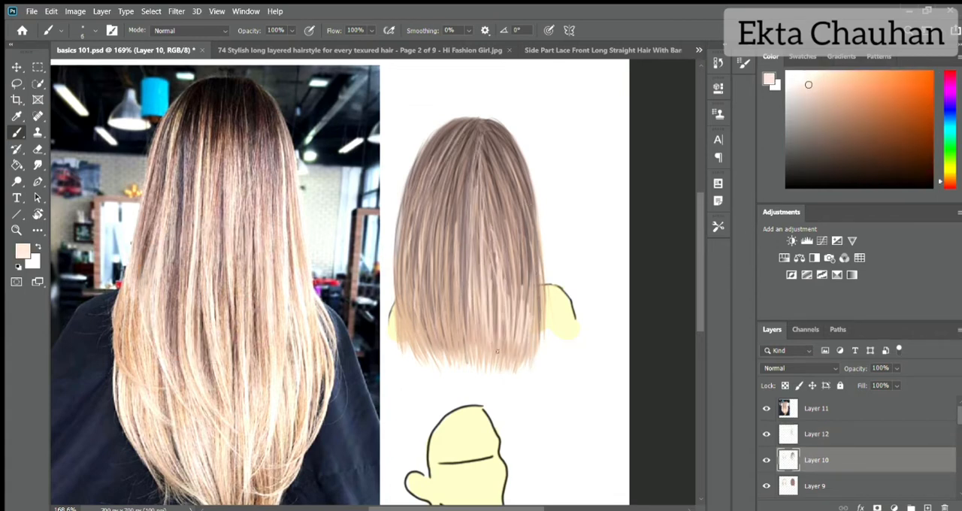
drag(496, 181, 488, 353)
drag(514, 212, 521, 322)
drag(530, 220, 534, 316)
drag(433, 325, 425, 349)
- On Layer 12, paint size 2 near-black strands over the crown and upper left of the back-view hair
key(alt+bracketright)
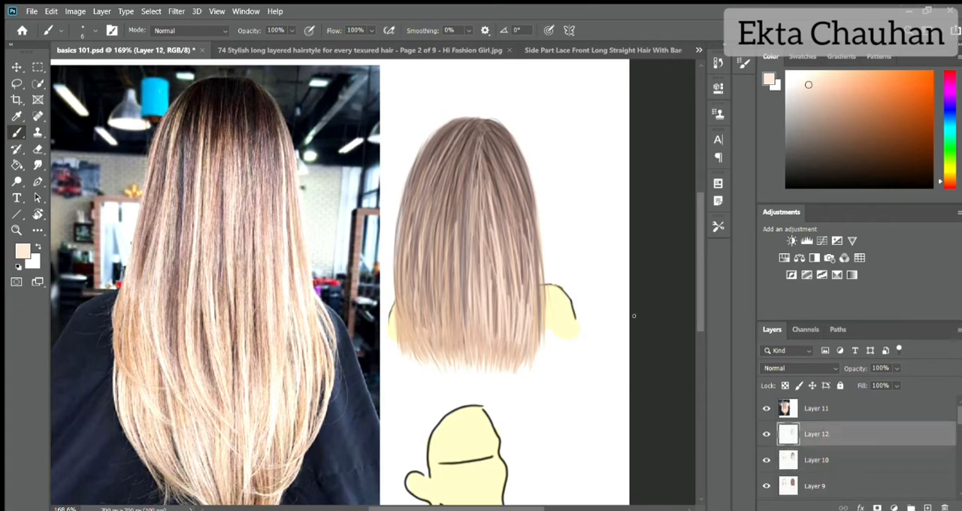
key(d)
drag(442, 119, 452, 174)
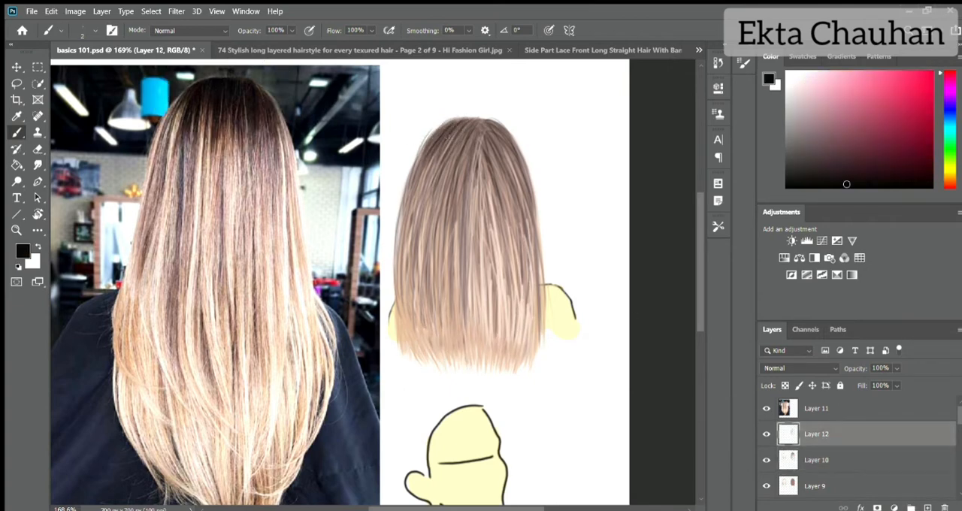
drag(449, 135, 444, 206)
mouse_move(481, 129)
mouse_down()
mouse_move(466, 186)
mouse_move(478, 191)
mouse_move(505, 155)
mouse_move(466, 177)
mouse_up()
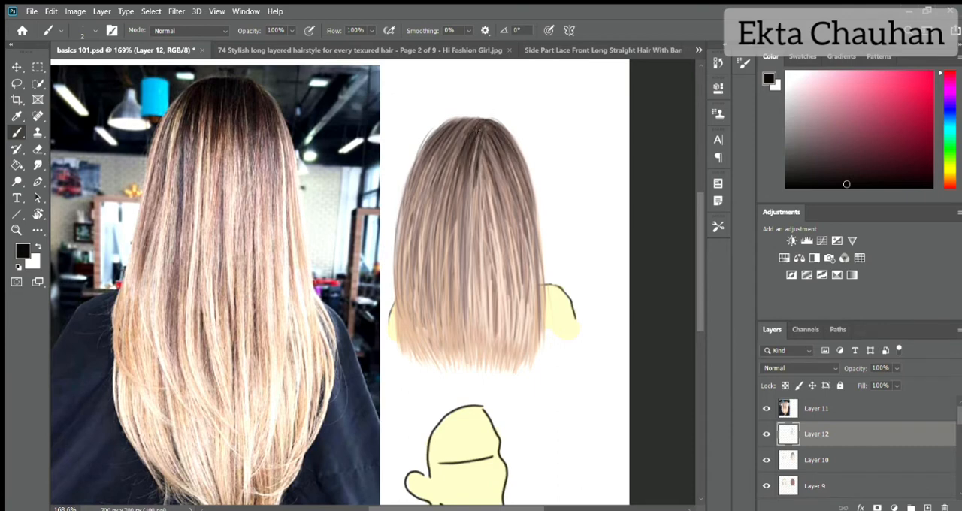
mouse_move(451, 121)
mouse_down()
mouse_move(449, 268)
mouse_move(428, 272)
mouse_up()
drag(430, 156, 409, 275)
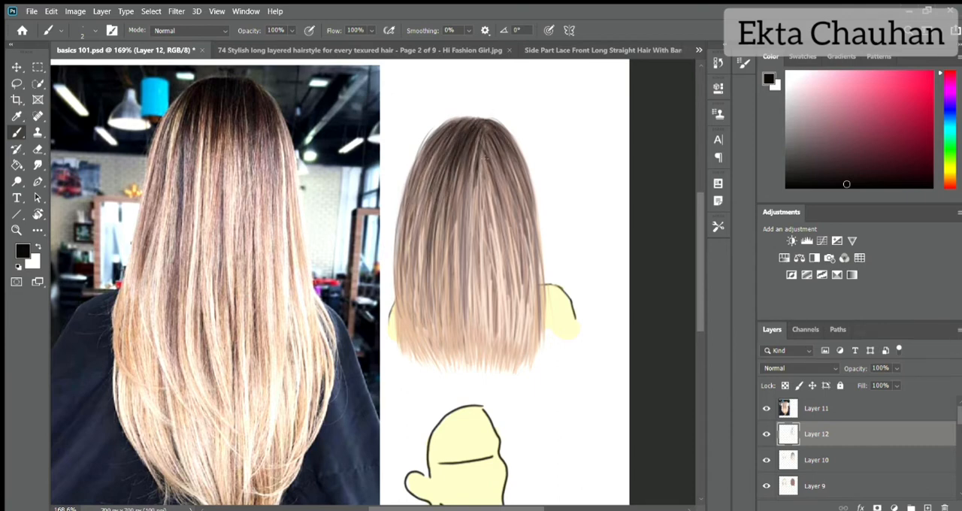
- Paint near-black strands down the hair's centre, along both outer edges and into the lower ends
drag(485, 150, 473, 271)
drag(475, 187, 472, 314)
drag(473, 157, 469, 300)
drag(519, 124, 532, 286)
drag(537, 212, 530, 305)
drag(543, 237, 543, 332)
drag(541, 296, 541, 348)
mouse_move(406, 260)
mouse_down()
mouse_move(404, 209)
mouse_move(418, 286)
mouse_up()
drag(406, 182, 410, 283)
drag(531, 201, 526, 299)
drag(526, 269, 523, 376)
drag(425, 287, 400, 358)
drag(458, 255, 456, 358)
drag(478, 255, 478, 373)
drag(470, 259, 469, 371)
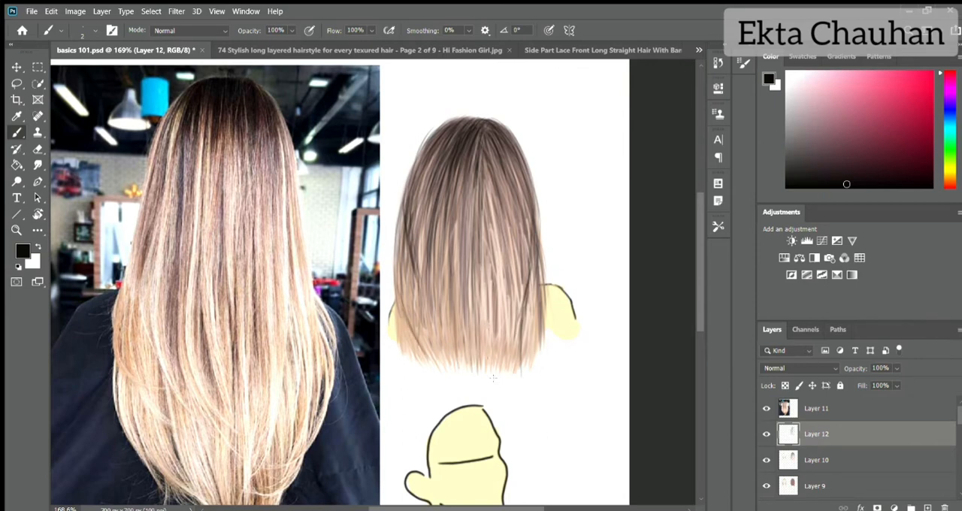
drag(486, 283, 485, 318)
- Sample a dusty pink-brown from the painted hair and add thin strands to the centre-right lengths and lower ends
alt+click(492, 255)
drag(491, 198, 501, 296)
drag(498, 228, 503, 342)
drag(519, 315, 521, 378)
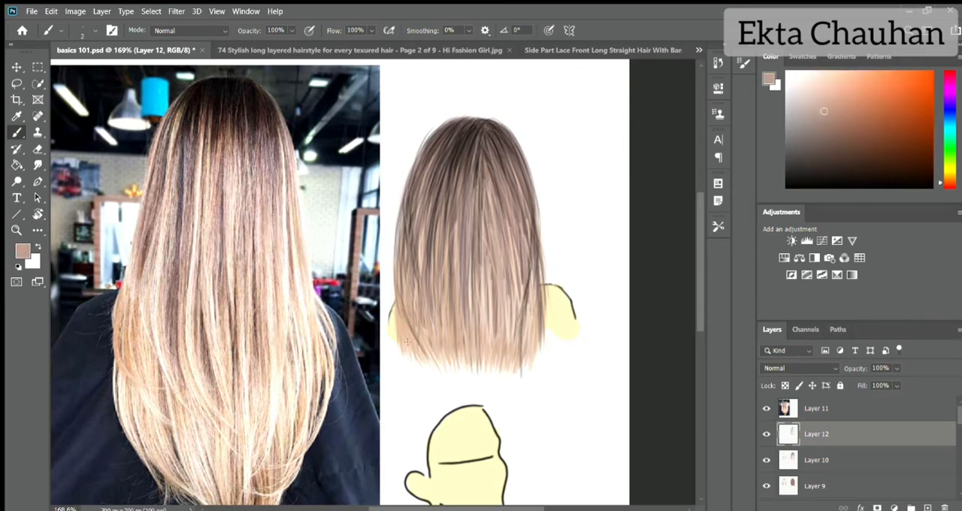
drag(420, 331, 432, 362)
- Pick a medium reddish brown and paint fine strands through the lower left, centre and tips of the back-view hair
click(851, 133)
drag(405, 283, 435, 363)
drag(403, 261, 411, 292)
drag(506, 218, 500, 310)
drag(505, 242, 490, 376)
drag(481, 282, 479, 353)
drag(522, 297, 525, 365)
drag(483, 262, 487, 376)
drag(472, 267, 474, 368)
drag(469, 286, 471, 365)
- Hide the reference photo on Layer 11 and toggle Layers 9, 12 and 10 to check each one's contribution
click(767, 408)
scroll(425, 232, down, 3)
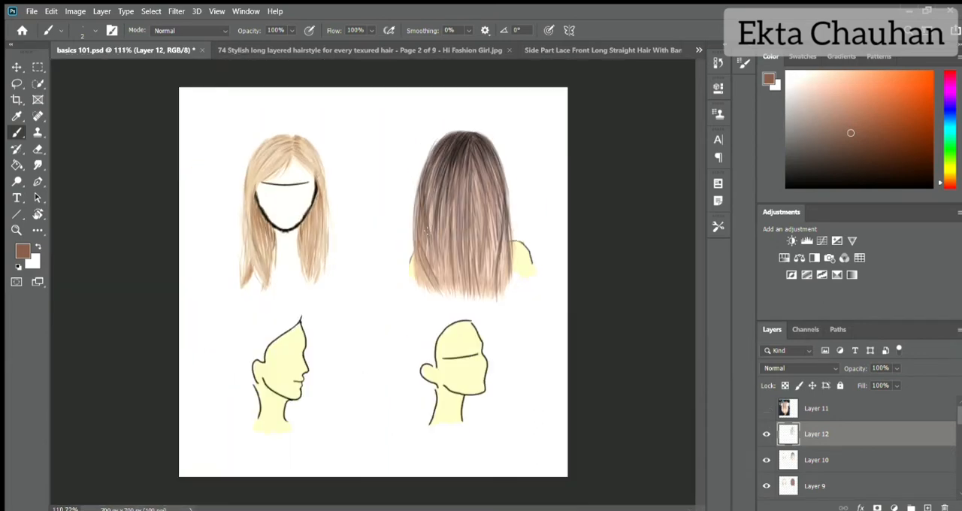
click(767, 486)
click(767, 486)
click(804, 489)
click(767, 434)
click(766, 460)
alt+click(467, 225)
click(767, 460)
click(766, 434)
- Above Layer 10, scale down the side-profile reference photo and place it in the canvas's lower right area
click(816, 460)
alt+click(443, 191)
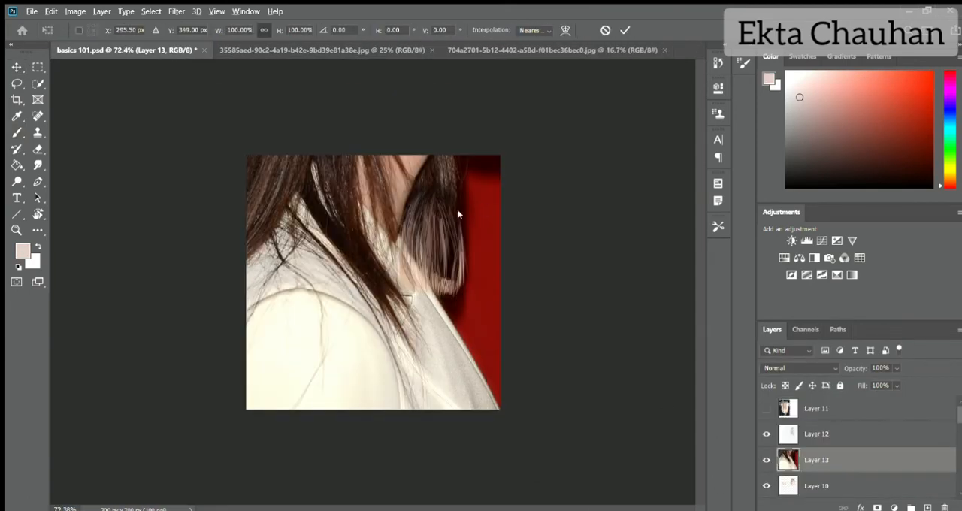
drag(589, 173, 460, 225)
drag(584, 343, 251, 343)
drag(188, 331, 438, 341)
drag(522, 341, 455, 341)
drag(401, 337, 423, 327)
key(Return)
- On Layer 7, roughly sketch the side-view hair's outline with a dark brown sampled from the profile photo
scroll(870, 421, down, 3)
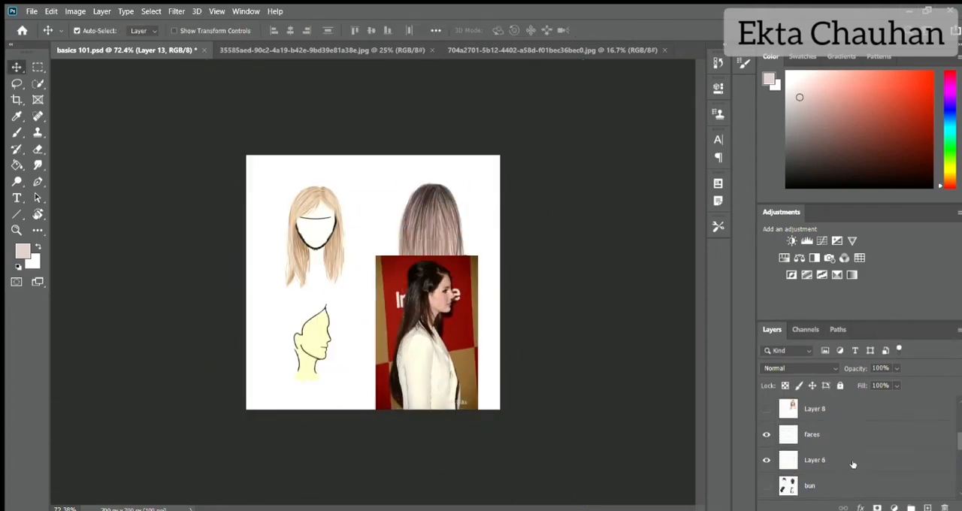
click(789, 461)
scroll(353, 338, up, 10)
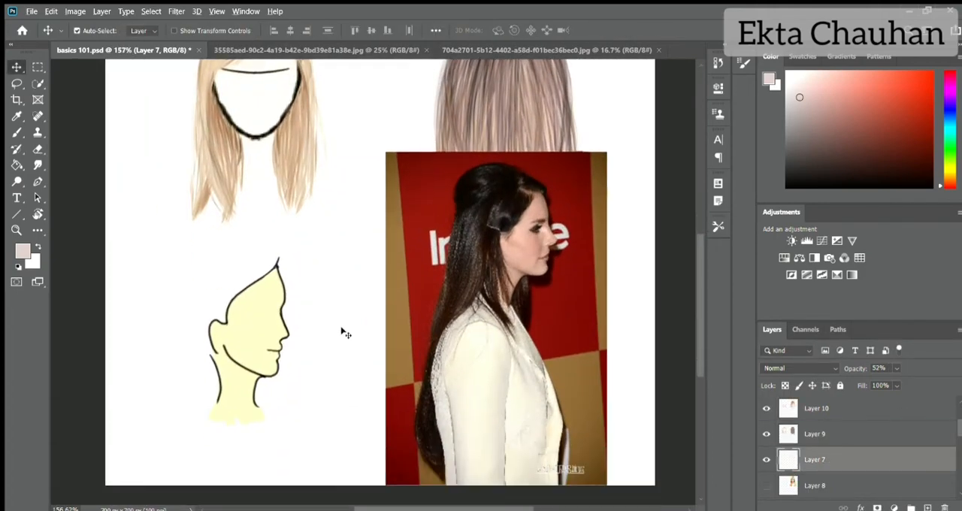
key(b)
alt+click(555, 218)
mouse_move(700, 296)
mouse_down()
mouse_move(700, 314)
mouse_move(700, 305)
mouse_up()
mouse_move(299, 216)
mouse_down()
mouse_move(281, 211)
mouse_move(305, 217)
mouse_up()
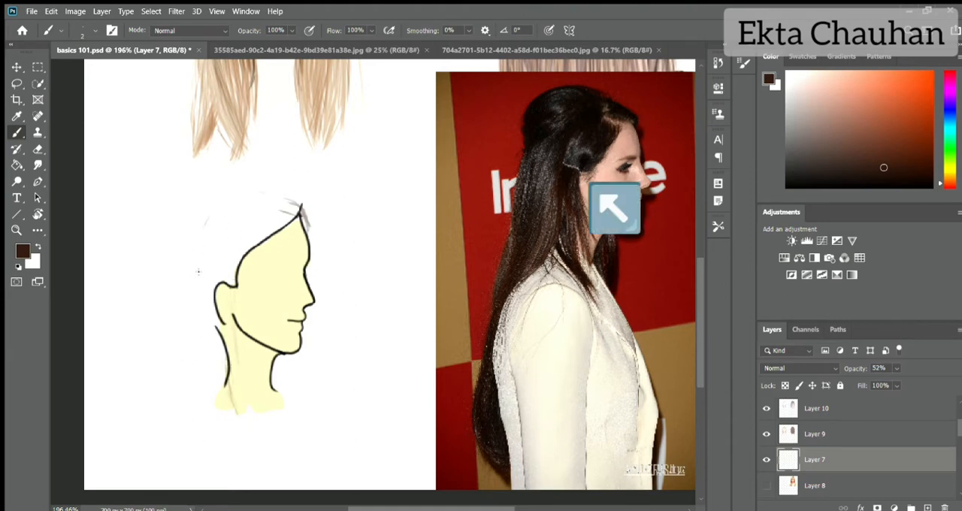
- On Layer 9, paint dark brown strands along the side-view hairline from the forehead peak to the ear
click(815, 434)
drag(297, 219, 240, 280)
drag(274, 214, 243, 254)
mouse_move(278, 211)
mouse_down()
mouse_move(245, 253)
mouse_move(259, 249)
mouse_up()
drag(296, 214, 240, 274)
drag(275, 220, 239, 271)
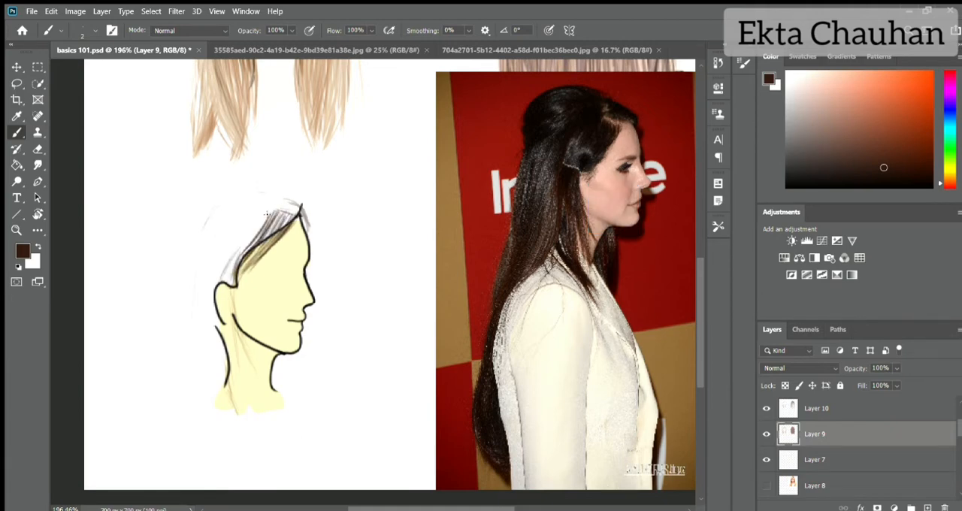
- On Layer 9, fill the side-view hair with dark brown strands sweeping back from the forehead peak to above and behind the ear
drag(269, 213, 226, 281)
drag(271, 233, 225, 284)
mouse_move(292, 212)
mouse_down()
mouse_move(245, 268)
mouse_move(257, 236)
mouse_up()
drag(279, 213, 242, 274)
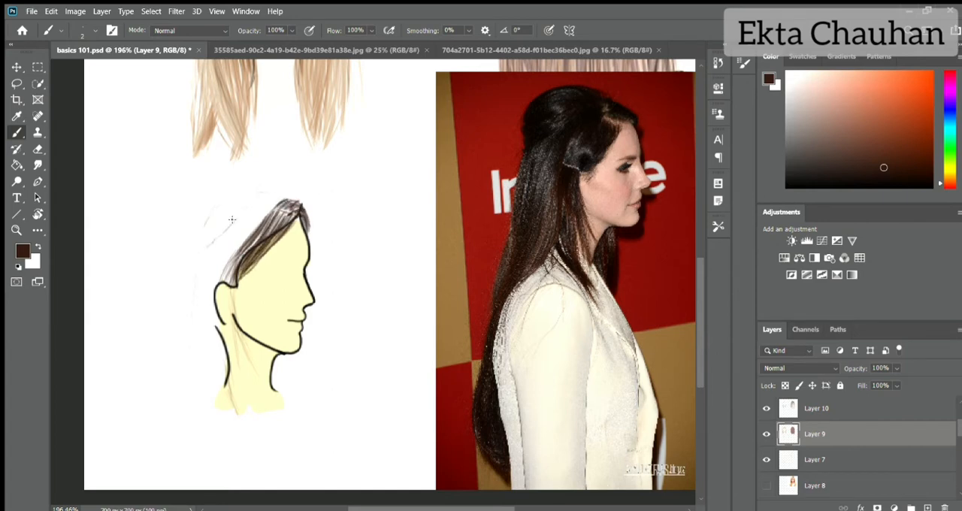
mouse_move(272, 197)
mouse_down()
mouse_move(209, 248)
mouse_move(218, 278)
mouse_up()
drag(253, 216, 197, 286)
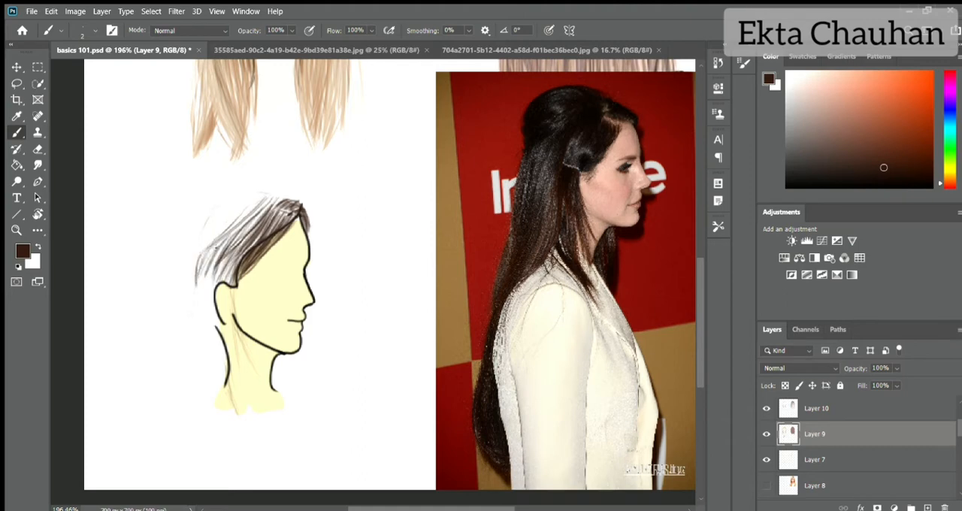
drag(269, 197, 197, 282)
drag(249, 228, 212, 280)
drag(242, 245, 218, 283)
drag(270, 192, 235, 245)
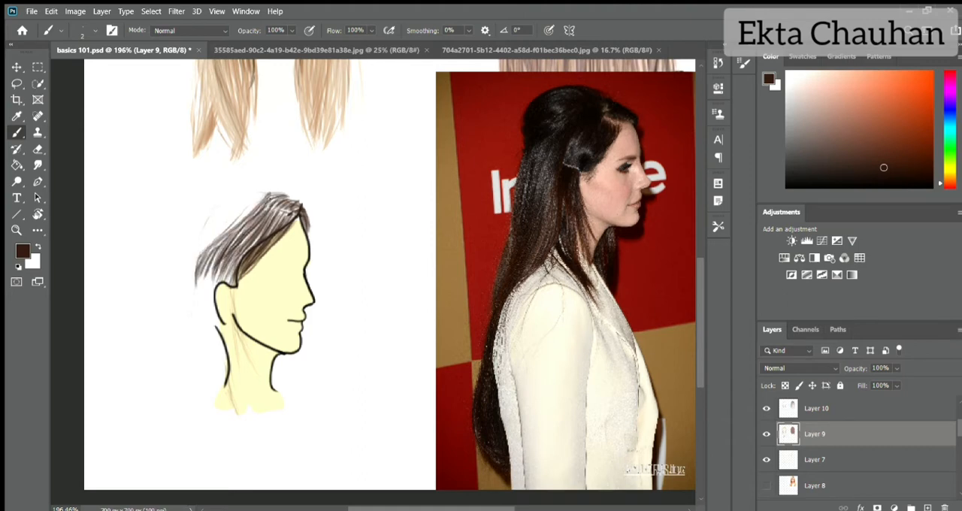
mouse_move(256, 203)
mouse_down()
mouse_move(202, 256)
mouse_move(197, 268)
mouse_move(217, 281)
mouse_up()
drag(290, 216, 228, 283)
drag(274, 209, 248, 233)
drag(293, 213, 275, 238)
- Add a new layer above Layer 7 and paint dark brown strands over the side-view crown toward the back of the head
click(813, 457)
click(928, 508)
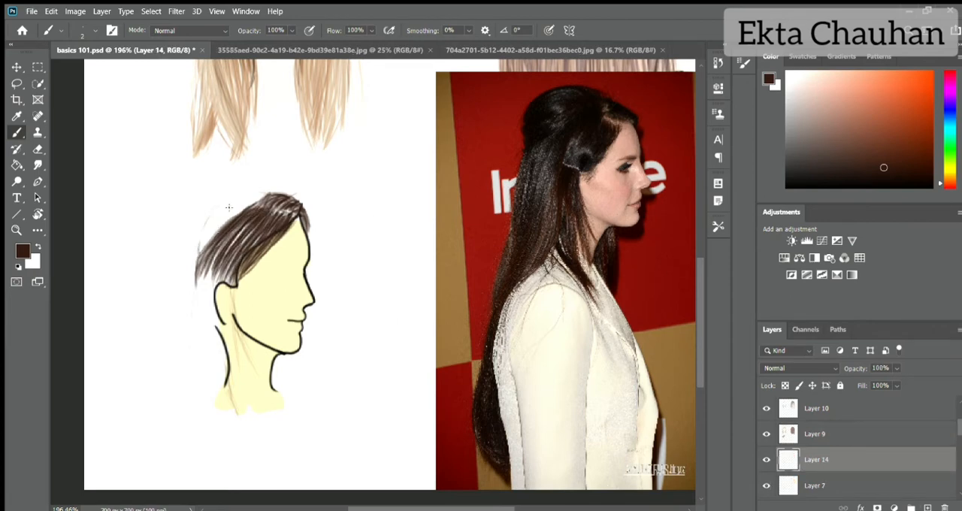
drag(276, 192, 218, 207)
drag(261, 200, 205, 224)
drag(241, 216, 195, 246)
mouse_move(266, 217)
mouse_down()
mouse_move(212, 240)
mouse_move(233, 229)
mouse_up()
drag(287, 212, 203, 246)
drag(239, 230, 192, 248)
drag(221, 226, 195, 242)
mouse_move(247, 192)
mouse_down()
mouse_move(203, 225)
mouse_move(191, 253)
mouse_up()
drag(230, 217, 200, 239)
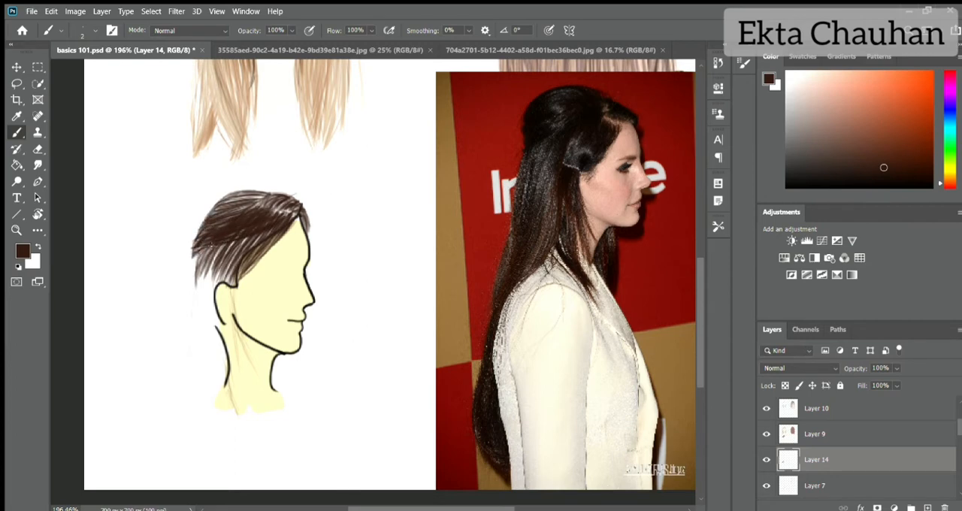
drag(266, 194, 221, 213)
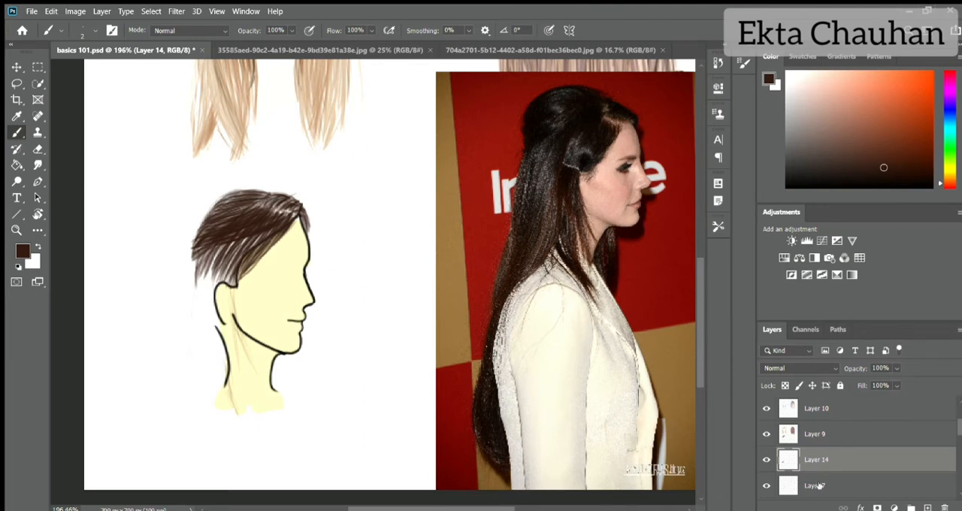
- On Layer 9, paint long dark brown strands falling from the back of the head past the ear to the neck
click(819, 434)
drag(195, 259, 188, 332)
drag(193, 261, 175, 438)
mouse_move(197, 272)
mouse_down()
mouse_move(188, 366)
mouse_move(195, 355)
mouse_up()
mouse_move(223, 251)
mouse_down()
mouse_move(204, 375)
mouse_move(214, 376)
mouse_up()
drag(235, 271, 221, 379)
drag(228, 319, 209, 409)
drag(230, 283, 216, 369)
mouse_move(234, 261)
mouse_down()
mouse_move(212, 370)
mouse_move(201, 360)
mouse_up()
mouse_move(222, 250)
mouse_down()
mouse_move(194, 365)
mouse_move(187, 355)
mouse_up()
mouse_move(221, 248)
mouse_down()
mouse_move(188, 314)
mouse_move(231, 299)
mouse_move(241, 376)
mouse_up()
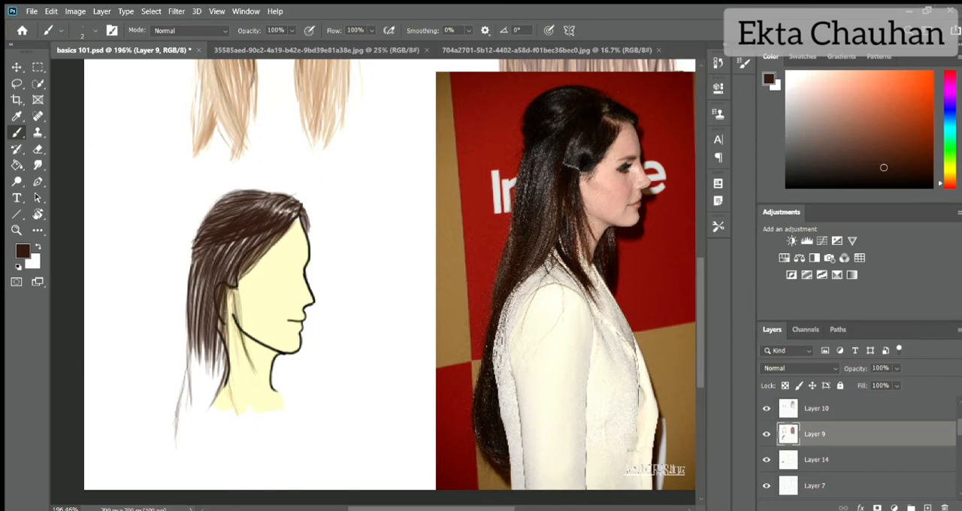
- Paint dark brown strands in front of the ear and down over the neck, extending the back lengths below the neck
mouse_move(236, 302)
mouse_down()
mouse_move(233, 414)
mouse_move(230, 385)
mouse_move(254, 389)
mouse_up()
mouse_move(230, 304)
mouse_down()
mouse_move(239, 388)
mouse_move(258, 393)
mouse_up()
drag(243, 280, 237, 331)
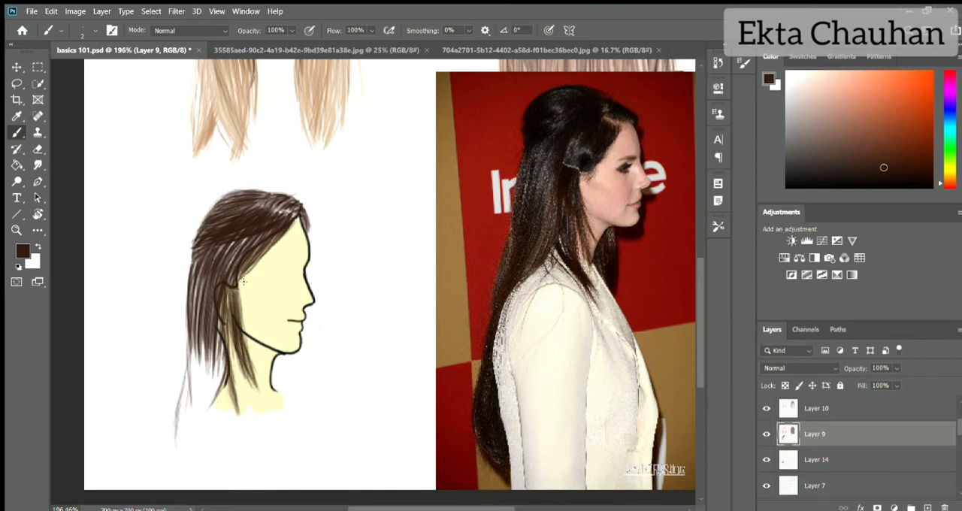
drag(266, 245, 239, 284)
drag(263, 254, 242, 281)
drag(223, 332, 241, 427)
mouse_move(219, 343)
mouse_down()
mouse_move(242, 430)
mouse_move(239, 395)
mouse_up()
mouse_move(233, 344)
mouse_down()
mouse_move(251, 403)
mouse_move(201, 426)
mouse_up()
drag(221, 363, 197, 430)
mouse_move(200, 345)
mouse_down()
mouse_move(180, 407)
mouse_move(189, 401)
mouse_up()
drag(214, 347, 178, 450)
drag(195, 380, 175, 447)
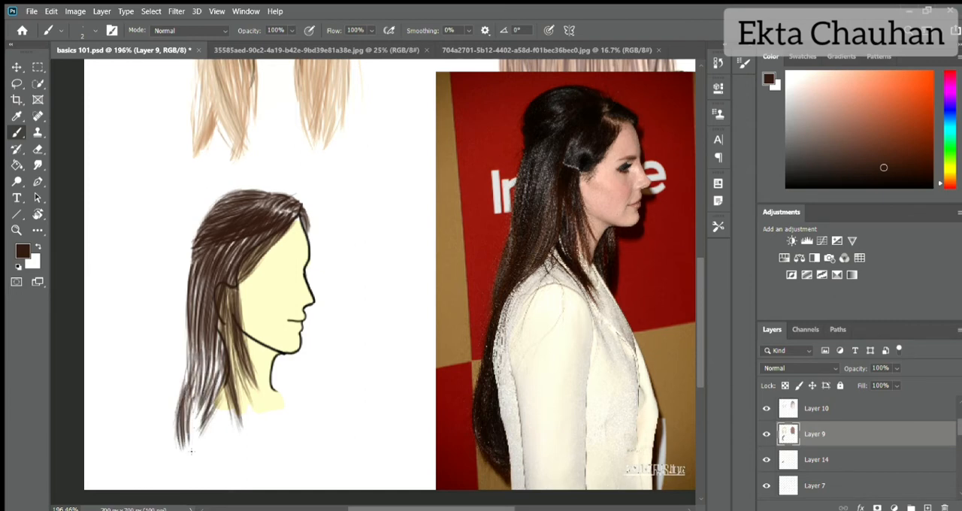
- Thicken the side-view hair's lower lengths and taper the tips with dark brown strokes
drag(223, 387, 203, 454)
drag(194, 352, 184, 412)
mouse_move(218, 338)
mouse_down()
mouse_move(197, 444)
mouse_move(209, 442)
mouse_up()
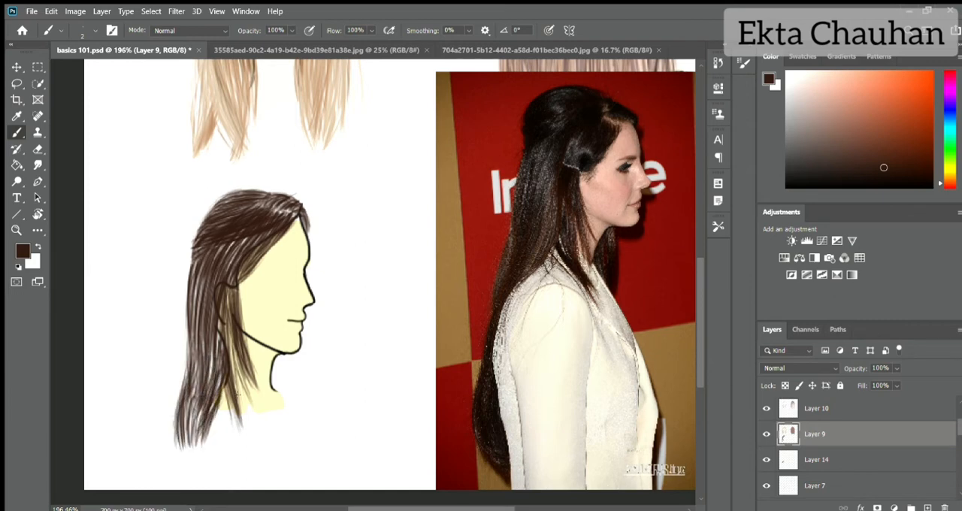
drag(242, 390, 238, 433)
drag(251, 402, 232, 445)
drag(254, 380, 235, 445)
drag(174, 420, 169, 461)
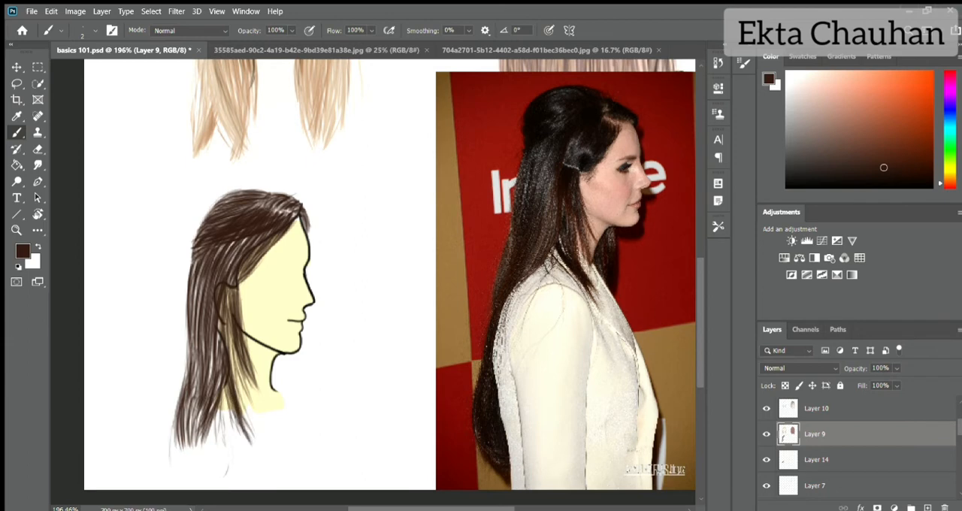
drag(191, 375, 170, 473)
drag(190, 326, 181, 389)
drag(183, 451, 179, 457)
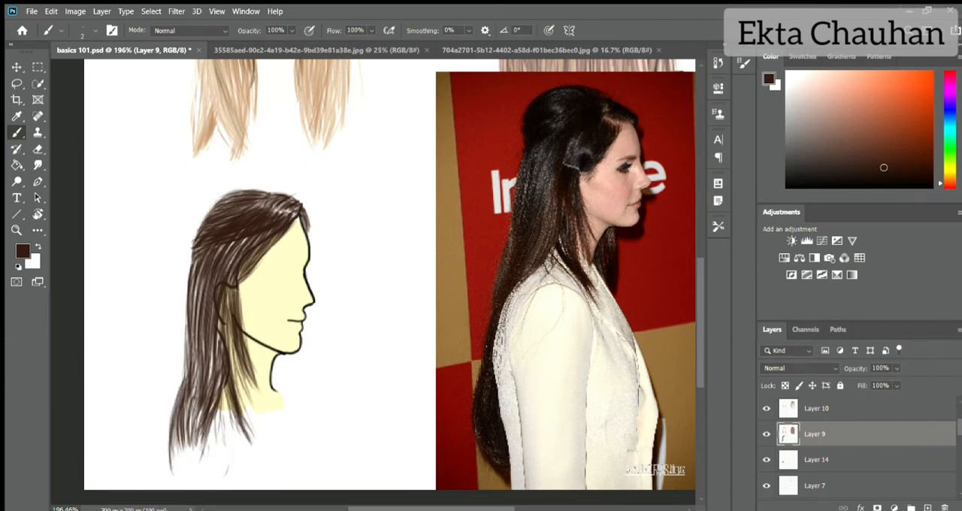
- Paint a narrow patch of dark brown hair along the front of the neck below the chin
mouse_move(277, 354)
mouse_down()
mouse_move(278, 407)
mouse_move(286, 403)
mouse_up()
key(e)
key(ctrl+z)
key(bracketleft)
key(bracketleft)
key(bracketleft)
key(bracketleft)
key(bracketleft)
key(b)
- On Layer 10, deepen the side-view crown and hairline with near-black strands sampled from the profile photo's crown
click(864, 408)
alt+click(566, 97)
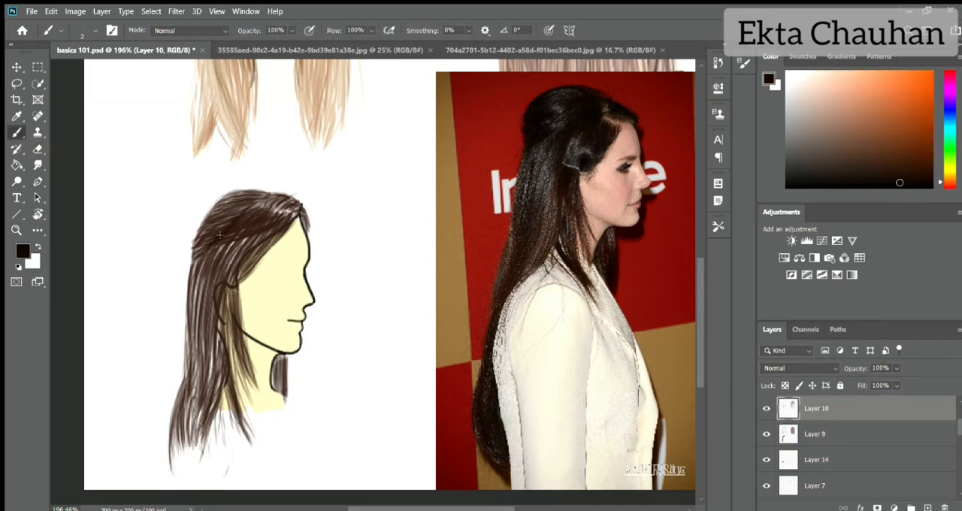
drag(232, 218, 195, 248)
mouse_move(244, 203)
mouse_down()
mouse_move(203, 238)
mouse_move(211, 215)
mouse_up()
mouse_move(257, 199)
mouse_down()
mouse_move(216, 228)
mouse_move(215, 266)
mouse_move(226, 270)
mouse_up()
drag(287, 208, 238, 276)
drag(259, 203, 215, 250)
drag(208, 212, 190, 256)
drag(266, 194, 217, 217)
mouse_move(292, 206)
mouse_down()
mouse_move(244, 208)
mouse_move(269, 216)
mouse_up()
mouse_move(303, 207)
mouse_down()
mouse_move(286, 218)
mouse_move(260, 214)
mouse_up()
mouse_move(280, 206)
mouse_down()
mouse_move(250, 230)
mouse_move(266, 237)
mouse_up()
drag(197, 260, 185, 356)
drag(233, 243, 199, 276)
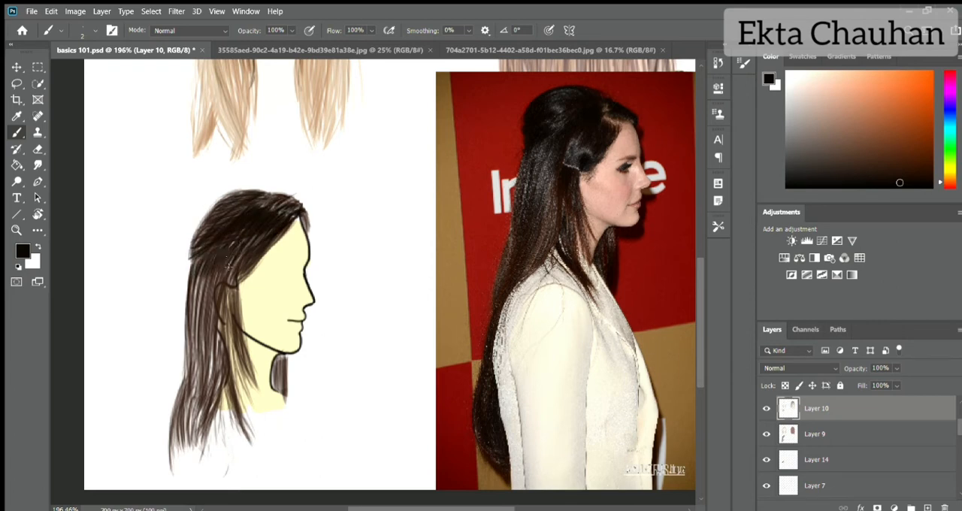
- Shade the strands around the ear, neck and lower lengths with fine near-black strokes
drag(263, 236, 226, 284)
drag(239, 288, 231, 383)
mouse_move(233, 320)
mouse_down()
mouse_move(215, 412)
mouse_move(218, 395)
mouse_up()
drag(245, 324, 251, 442)
drag(218, 349, 209, 417)
drag(221, 345, 200, 451)
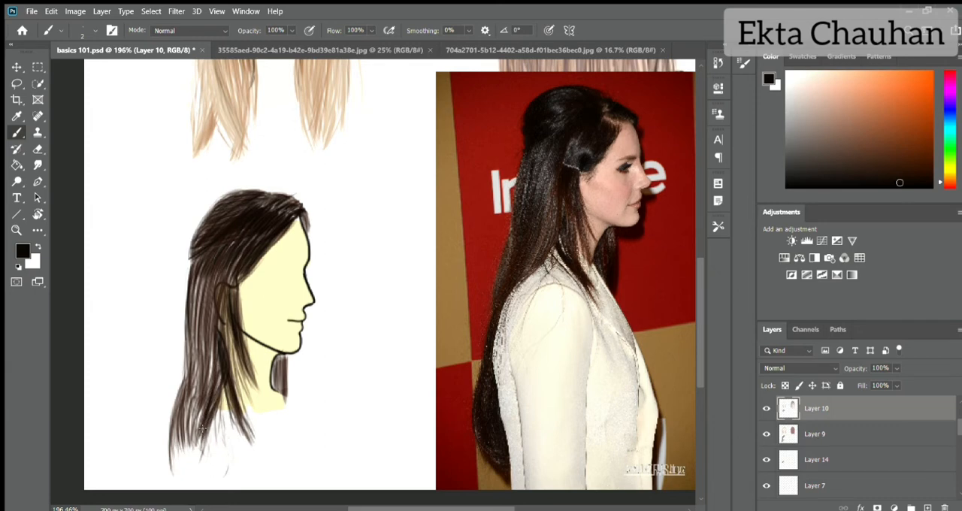
drag(213, 361, 194, 467)
mouse_move(235, 279)
mouse_down()
mouse_move(212, 329)
mouse_move(220, 332)
mouse_up()
drag(204, 281, 195, 327)
drag(200, 279, 193, 315)
drag(212, 355, 185, 440)
drag(198, 410, 191, 441)
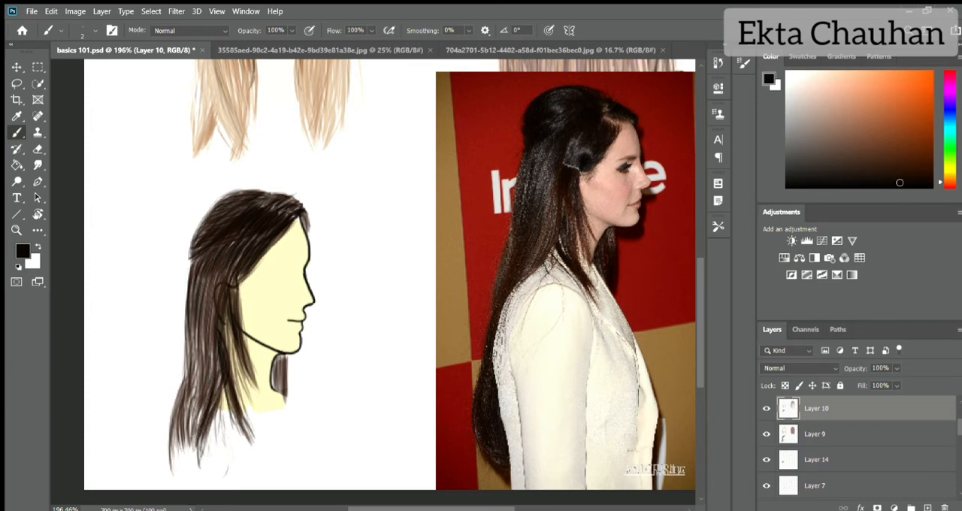
drag(197, 352, 187, 394)
mouse_move(197, 372)
mouse_down()
mouse_move(180, 465)
mouse_move(195, 466)
mouse_up()
drag(184, 367, 176, 409)
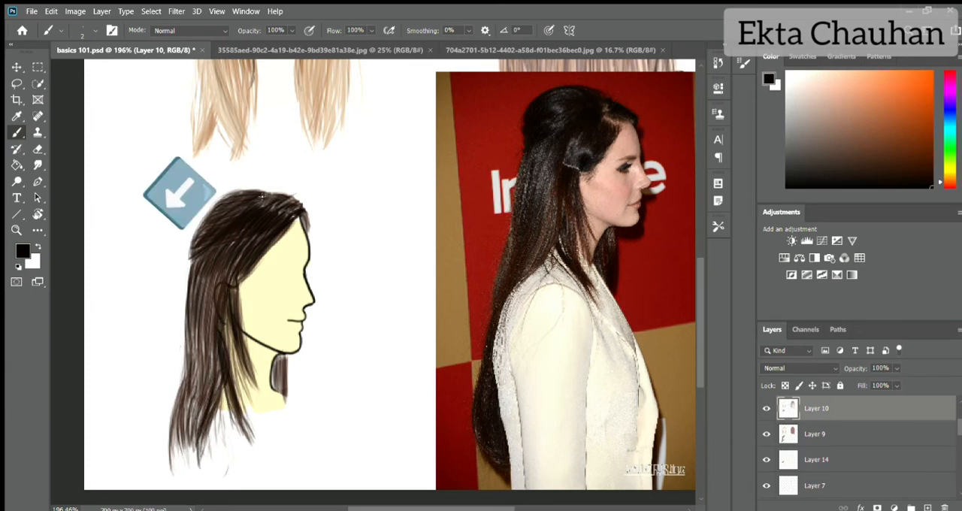
- Add short black accent strokes along the crown, the hairline and the back of the head
drag(270, 207, 265, 216)
drag(284, 193, 267, 211)
drag(299, 207, 284, 220)
drag(252, 265, 242, 279)
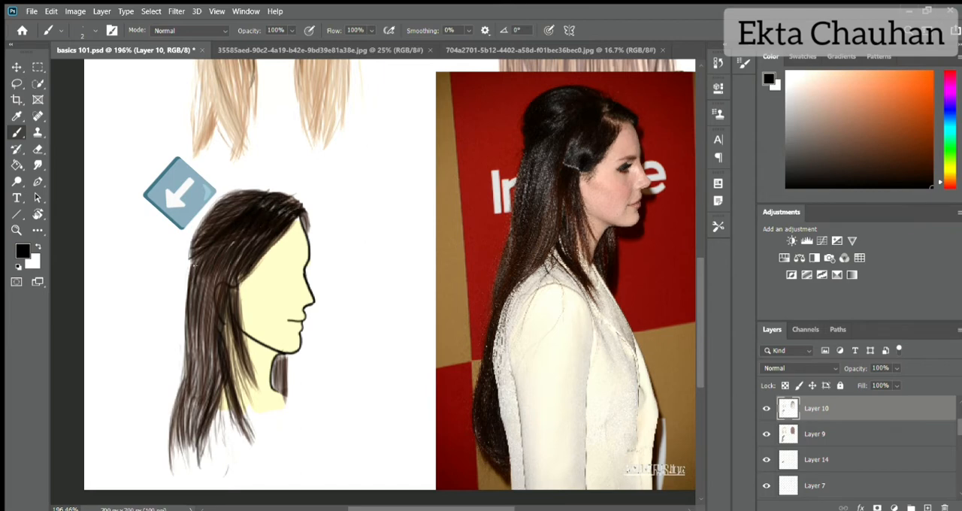
drag(212, 244, 191, 299)
drag(229, 235, 201, 289)
- Paint reddish-brown strands over the crown, hairline and lower lengths with browns sampled from the painting and the profile photo
alt+click(230, 217)
drag(246, 197, 219, 212)
drag(260, 207, 252, 272)
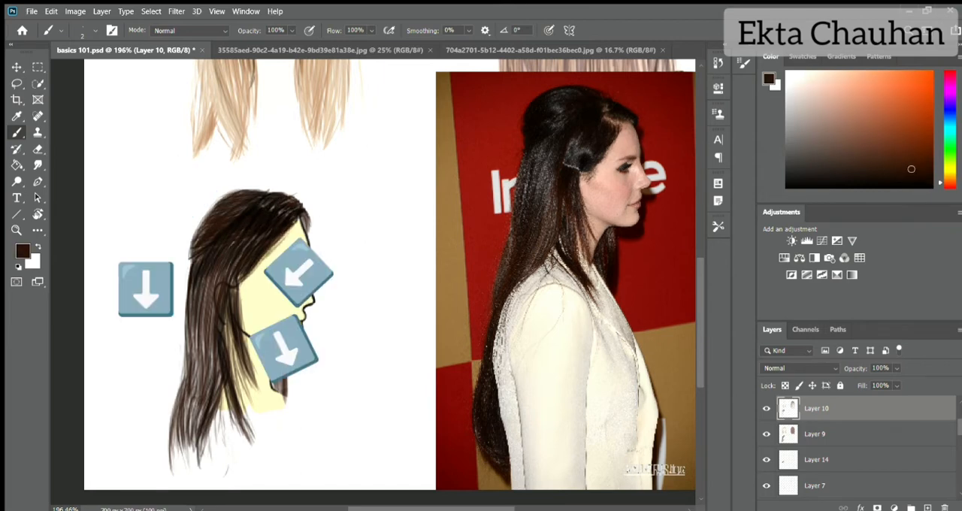
mouse_move(294, 227)
mouse_down()
mouse_move(255, 268)
mouse_move(291, 223)
mouse_up()
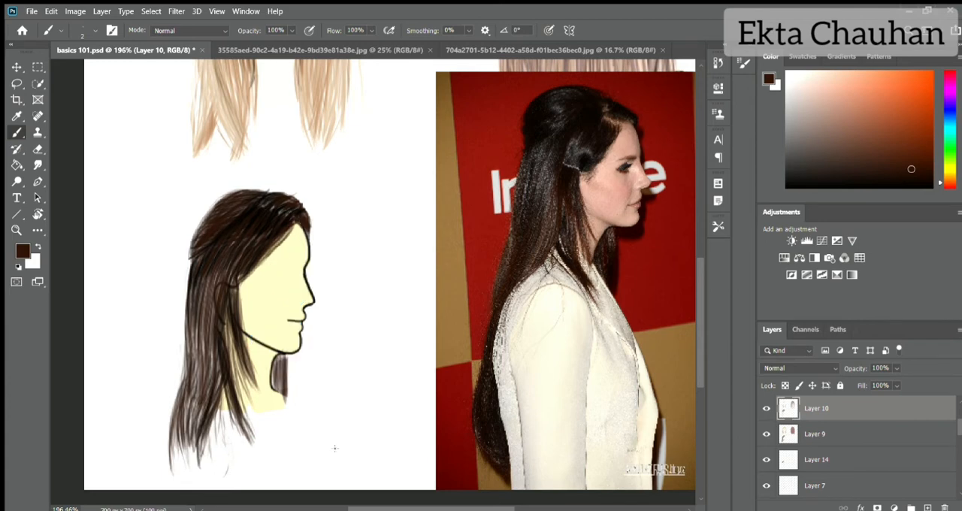
alt+click(593, 145)
alt+click(610, 139)
drag(242, 196, 217, 217)
mouse_move(237, 205)
mouse_down()
mouse_move(215, 235)
mouse_move(219, 257)
mouse_up()
mouse_move(253, 222)
mouse_down()
mouse_move(200, 289)
mouse_move(233, 256)
mouse_up()
drag(210, 374, 200, 413)
drag(276, 200, 304, 215)
- On Layer 14, fill the gaps between the side-view strands around the ear and down to the tips with a sampled brown
click(817, 434)
click(817, 460)
alt+click(253, 263)
drag(252, 239, 205, 276)
mouse_move(197, 320)
mouse_down()
mouse_move(193, 388)
mouse_move(184, 389)
mouse_up()
drag(215, 320, 203, 393)
drag(211, 278, 199, 367)
mouse_move(225, 266)
mouse_down()
mouse_move(204, 329)
mouse_move(229, 303)
mouse_up()
drag(232, 290, 230, 365)
drag(237, 322, 229, 398)
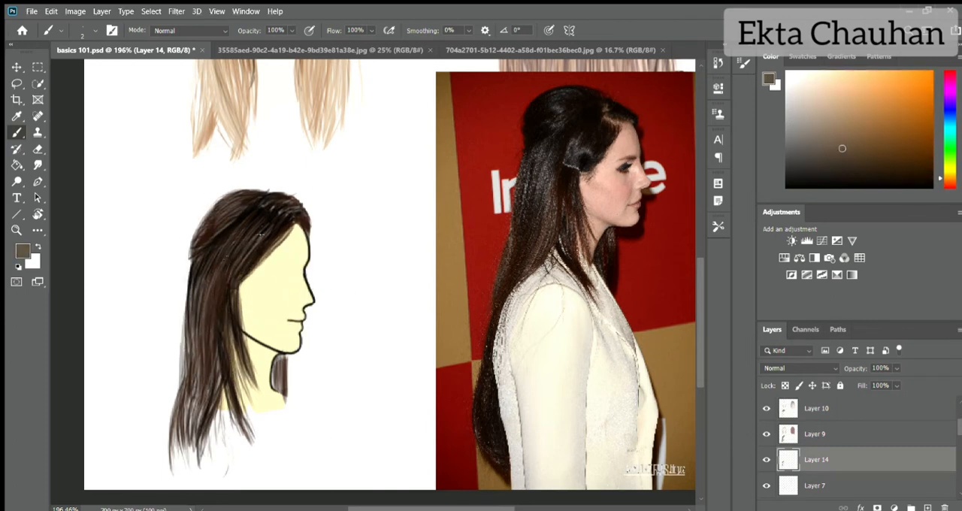
drag(198, 281, 184, 403)
drag(181, 311, 191, 454)
mouse_move(201, 361)
mouse_down()
mouse_move(197, 450)
mouse_move(255, 447)
mouse_up()
drag(231, 402, 249, 455)
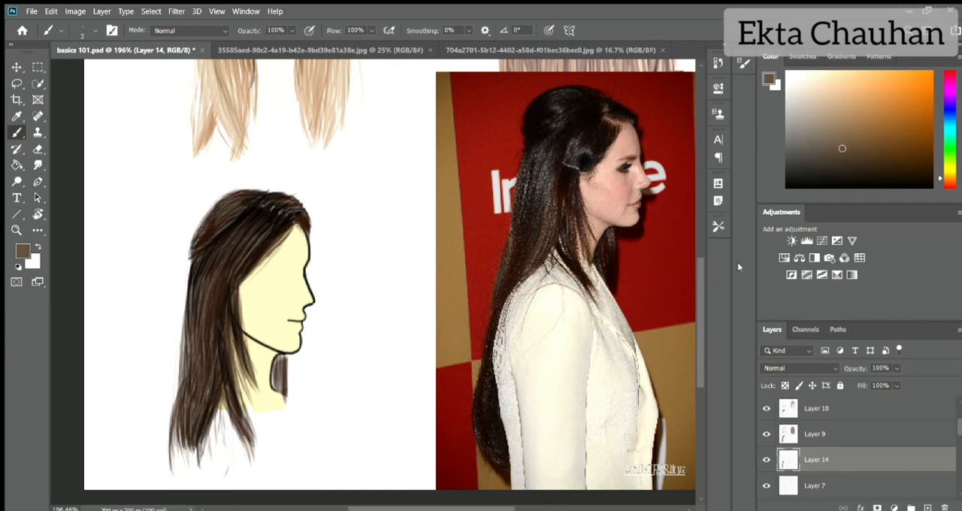
- On Layer 10, paint a small grey hair clip above the ear
drag(786, 184, 787, 143)
click(842, 408)
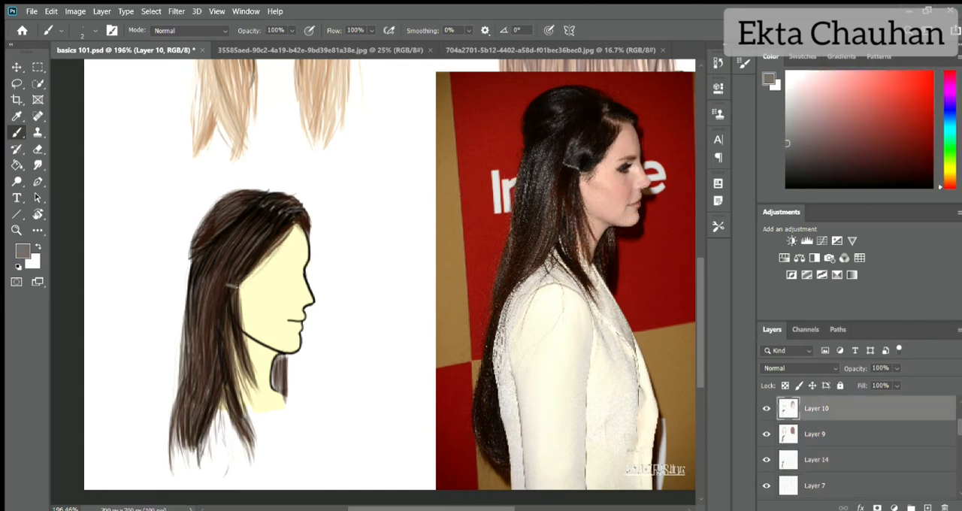
alt+click(226, 284)
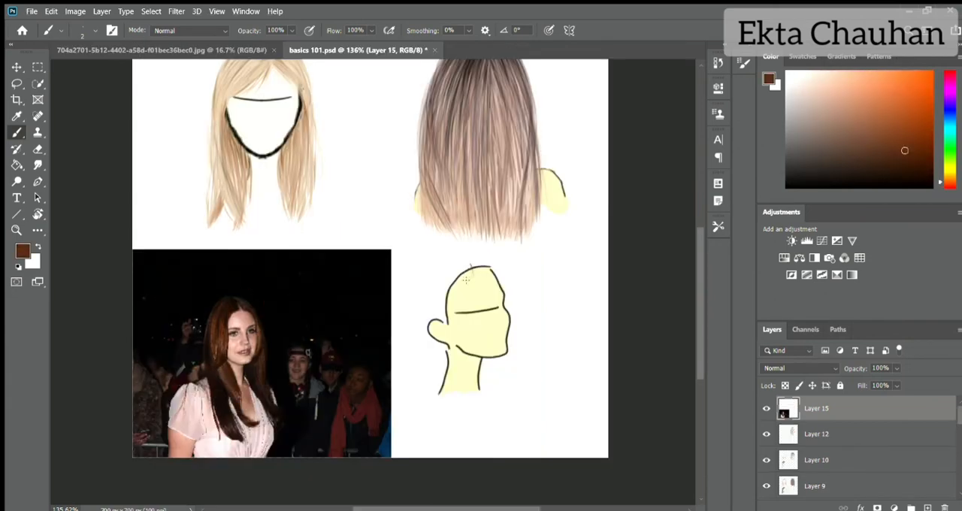
- On Layer 7, roughly sketch the long hair's outline and centre parting around the three-quarter head template in brown
scroll(850, 457, down, 3)
click(850, 440)
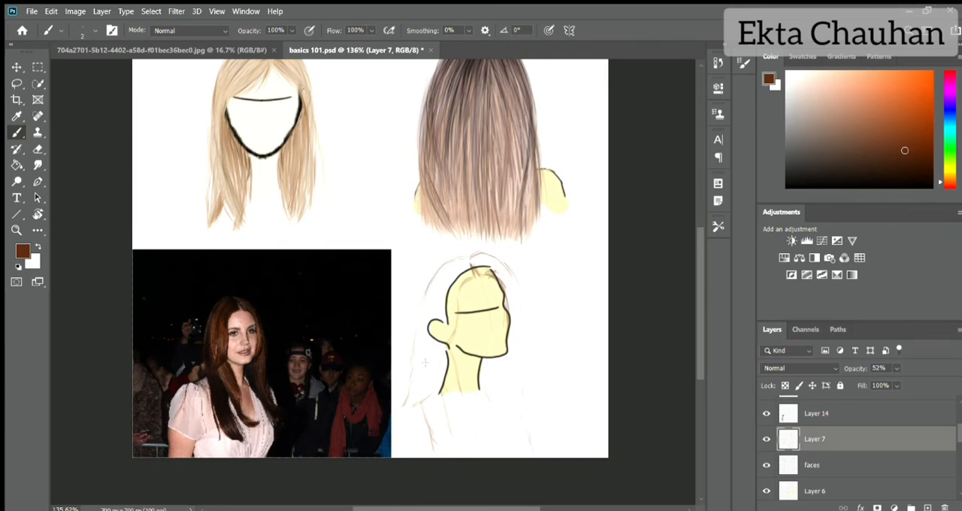
- On Layer 14, fill the three-quarter view's whole hair silhouette with solid reddish brown using a size 25 brush
click(817, 414)
scroll(816, 418, up, 1)
scroll(499, 318, up, 4)
scroll(498, 318, down, 3)
key(])
key(])
key(])
key(])
key(])
key(])
key(])
key(])
key(])
key(])
key(])
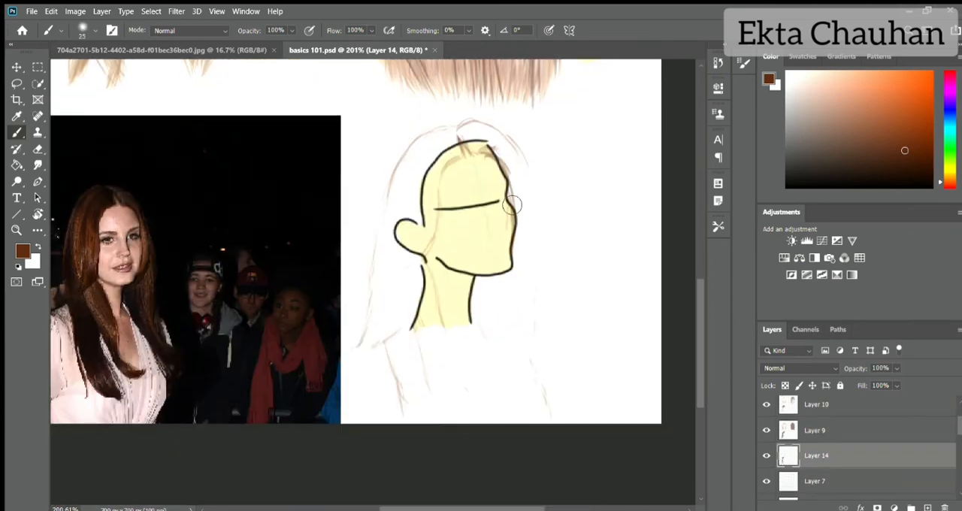
mouse_move(451, 143)
mouse_down()
mouse_move(406, 173)
mouse_move(353, 361)
mouse_move(466, 272)
mouse_move(413, 324)
mouse_move(432, 419)
mouse_move(451, 155)
mouse_move(415, 239)
mouse_move(471, 141)
mouse_move(490, 143)
mouse_move(535, 225)
mouse_up()
mouse_move(528, 169)
mouse_down()
mouse_move(530, 260)
mouse_move(517, 188)
mouse_move(511, 242)
mouse_up()
key(ctrl+z)
drag(519, 190, 517, 329)
mouse_move(478, 278)
mouse_down()
mouse_move(511, 383)
mouse_move(485, 286)
mouse_move(546, 435)
mouse_up()
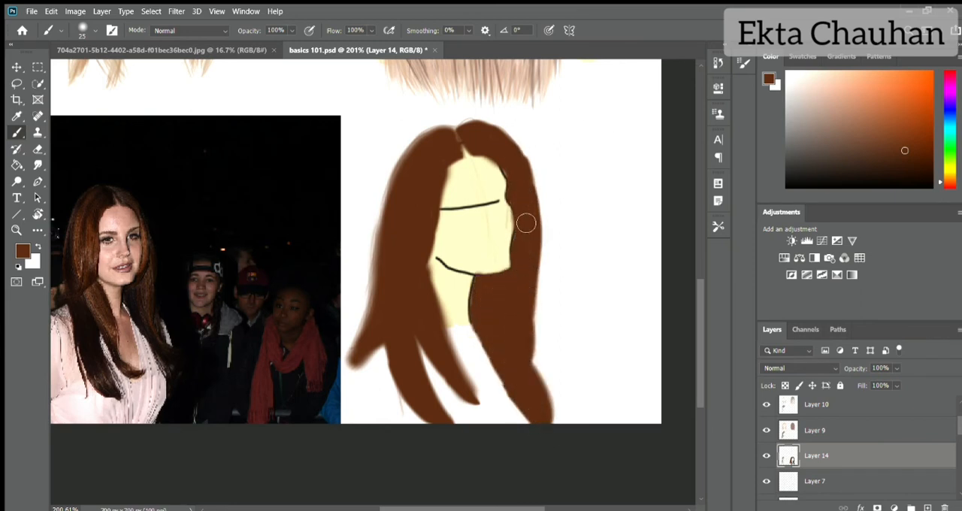
- Lower Layer 14's opacity so the face template and sketch show through the brown base
click(836, 481)
click(822, 455)
drag(855, 368, 825, 369)
click(827, 482)
- On Layer 9, paint strands from the three-quarter view's parting with a size 4 brush in dark brown sampled from the photo
click(852, 432)
alt+click(84, 222)
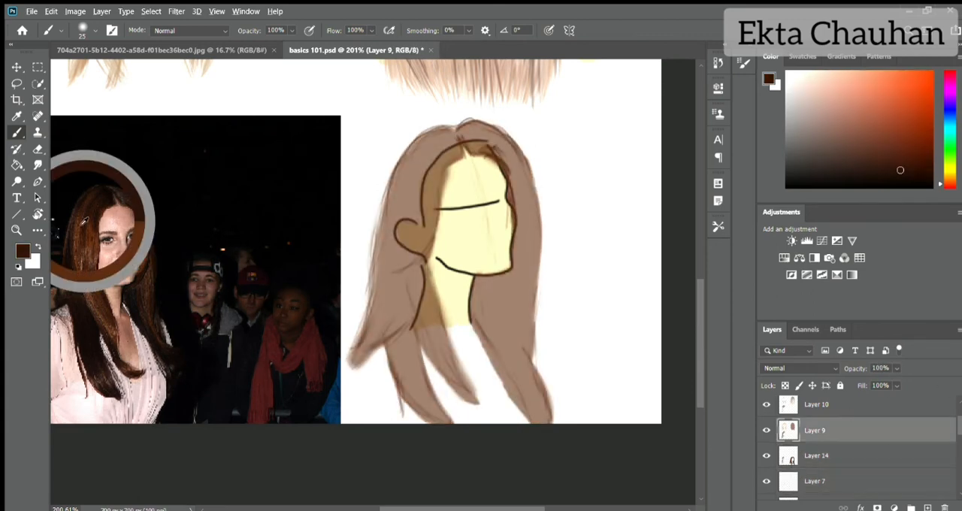
key(bracketleft)
key(bracketleft)
key(bracketleft)
key(bracketleft)
key(bracketleft)
key(bracketleft)
key(bracketleft)
key(bracketleft)
key(bracketleft)
mouse_move(463, 152)
mouse_down()
mouse_move(442, 178)
mouse_move(445, 163)
mouse_up()
drag(461, 146, 434, 160)
mouse_move(450, 133)
mouse_down()
mouse_move(397, 173)
mouse_move(406, 190)
mouse_up()
drag(454, 151, 424, 206)
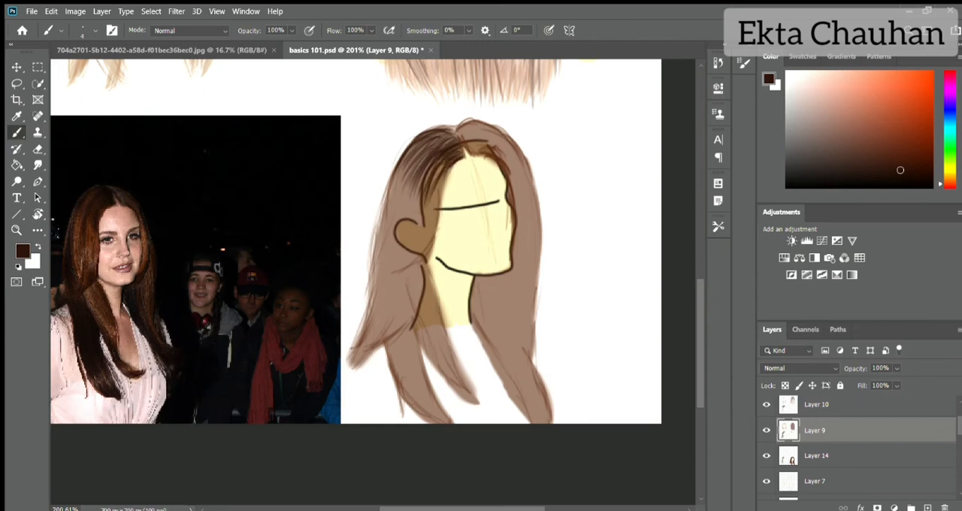
mouse_move(455, 124)
mouse_down()
mouse_move(474, 144)
mouse_move(502, 134)
mouse_move(513, 162)
mouse_move(418, 144)
mouse_move(430, 148)
mouse_up()
drag(475, 120, 446, 129)
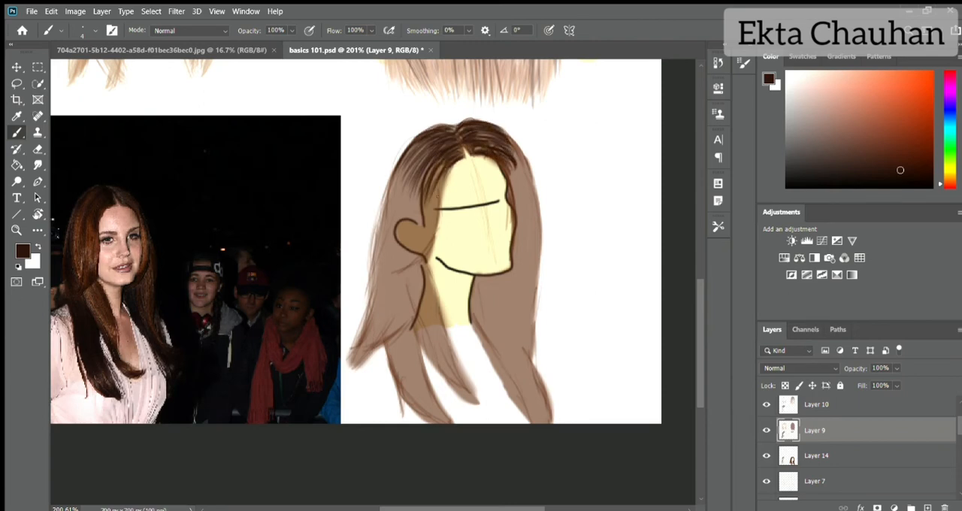
- Paint dark brown strands over the three-quarter view's ear side, down past the neck and along the lower locks
drag(440, 182, 435, 227)
drag(437, 215, 394, 270)
drag(451, 170, 439, 190)
drag(442, 178, 424, 246)
mouse_move(410, 288)
mouse_down()
mouse_move(443, 413)
mouse_move(386, 370)
mouse_up()
drag(421, 363, 432, 421)
drag(410, 298, 386, 395)
drag(399, 292, 361, 356)
drag(386, 317, 354, 371)
drag(379, 337, 345, 379)
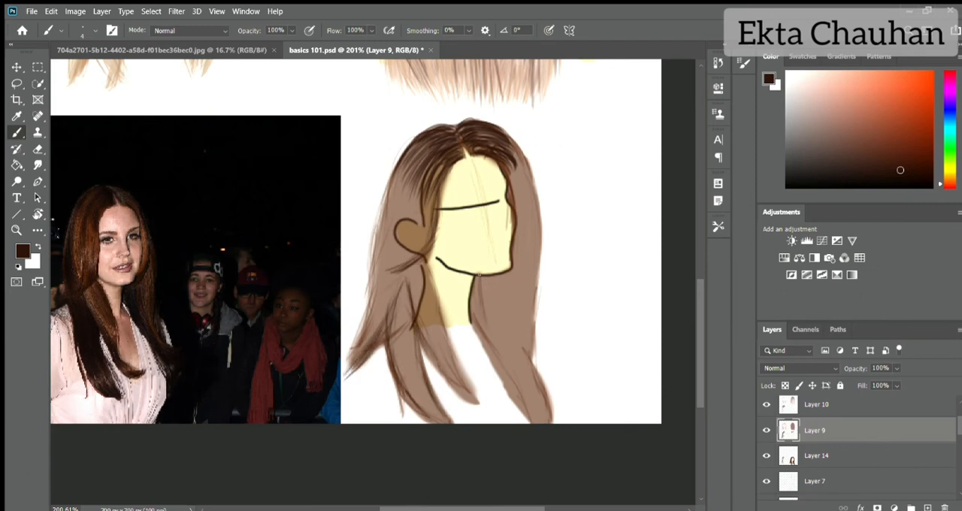
- Paint dark brown strands down the hair behind the neck and along the far side of the face to the lower lock
drag(478, 276, 526, 408)
drag(475, 283, 490, 357)
drag(477, 319, 527, 419)
mouse_move(474, 277)
mouse_down()
mouse_move(479, 323)
mouse_move(530, 404)
mouse_up()
drag(483, 338, 539, 421)
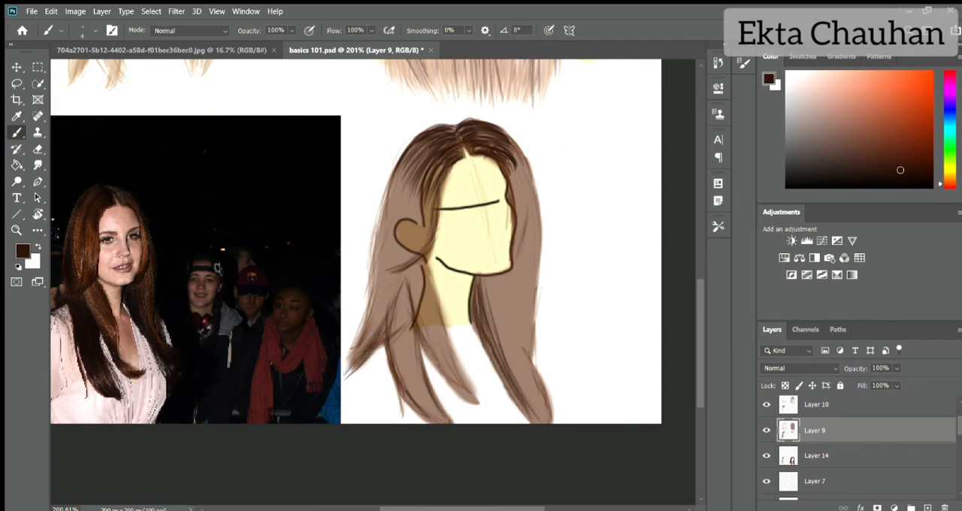
drag(519, 163, 526, 225)
mouse_move(512, 160)
mouse_down()
mouse_move(525, 252)
mouse_move(523, 184)
mouse_up()
mouse_move(514, 145)
mouse_down()
mouse_move(535, 265)
mouse_move(532, 365)
mouse_up()
drag(531, 359, 548, 397)
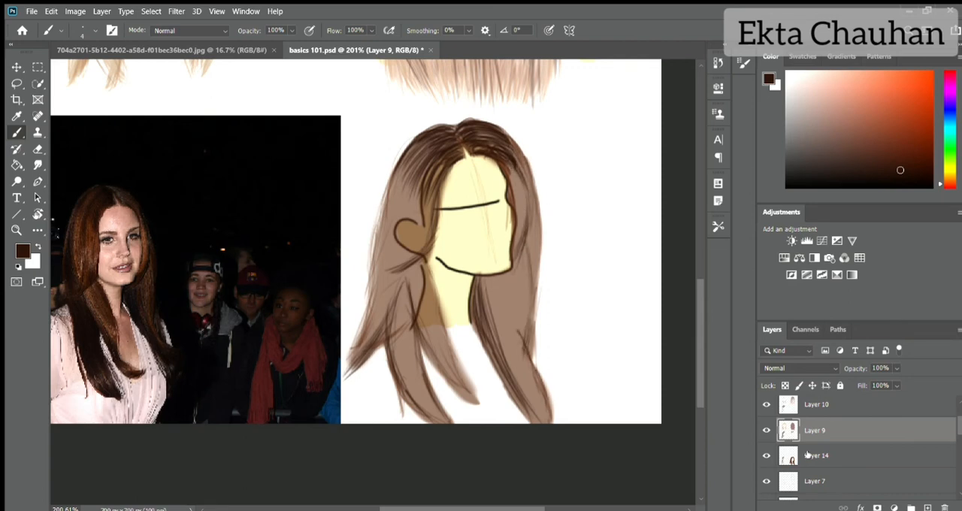
- Restore Layer 14 to 100% opacity and hide the Layer 7 sketch, keeping Layer 9 active for painting
click(807, 456)
drag(855, 368, 902, 368)
click(857, 434)
click(767, 481)
- Choose a dark reddish brown and paint strands down the ear-side crown of the three-quarter hair on Layer 9
alt+click(526, 188)
click(906, 166)
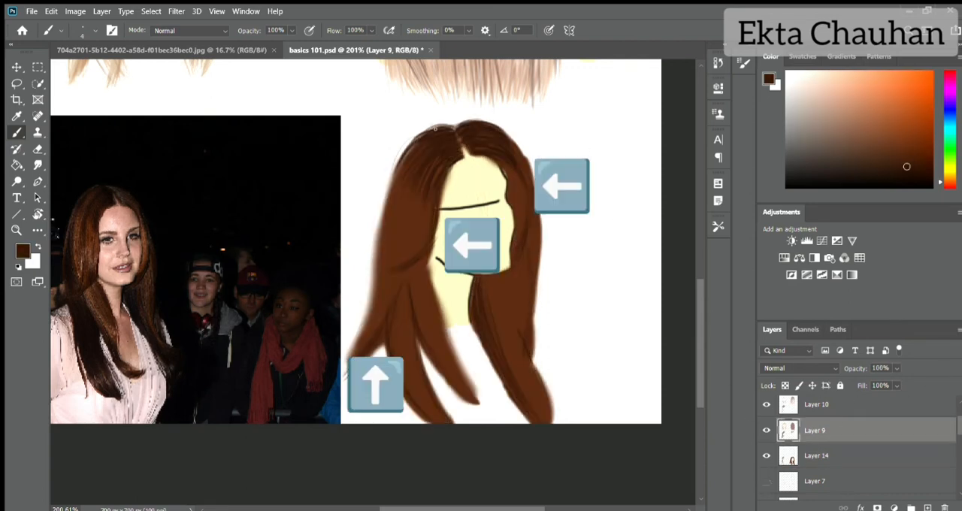
drag(436, 129, 391, 192)
drag(433, 155, 400, 198)
- Hide the Layer 15 reference photo while keeping Layer 9 active
click(822, 456)
click(822, 434)
mouse_move(959, 425)
mouse_down()
mouse_move(959, 445)
mouse_move(959, 415)
mouse_up()
click(767, 408)
- Paint more fine brown strands from the crown down the ear-side outer edge of the three-quarter hair
mouse_move(428, 128)
mouse_down()
mouse_move(399, 165)
mouse_move(380, 241)
mouse_up()
mouse_move(409, 177)
mouse_down()
mouse_move(387, 259)
mouse_move(403, 256)
mouse_up()
alt+click(406, 188)
mouse_move(410, 143)
mouse_down()
mouse_move(379, 226)
mouse_move(384, 202)
mouse_up()
- Using sampled browns, paint strands from the parting along the face's ear-side edge, on the outer contour and over the far-side crown
click(913, 166)
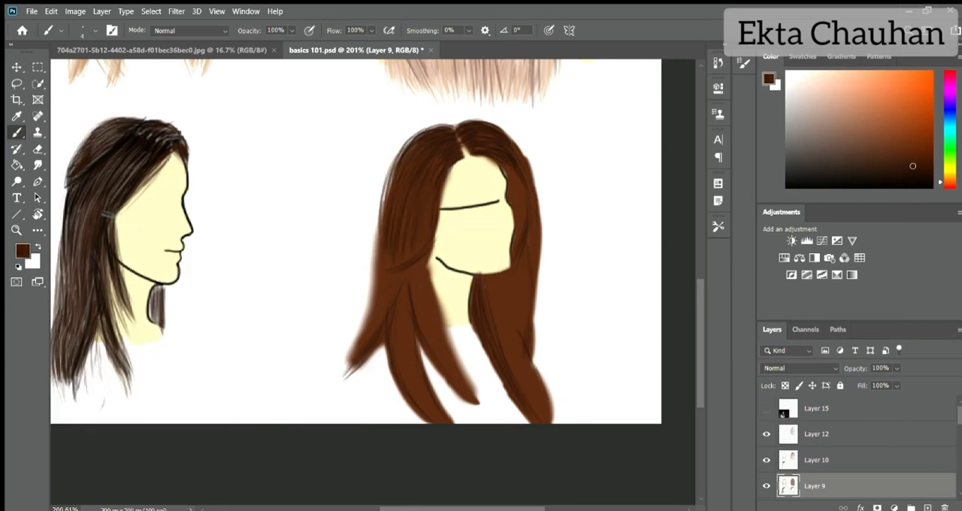
drag(461, 161, 439, 233)
drag(465, 160, 444, 174)
drag(375, 284, 380, 190)
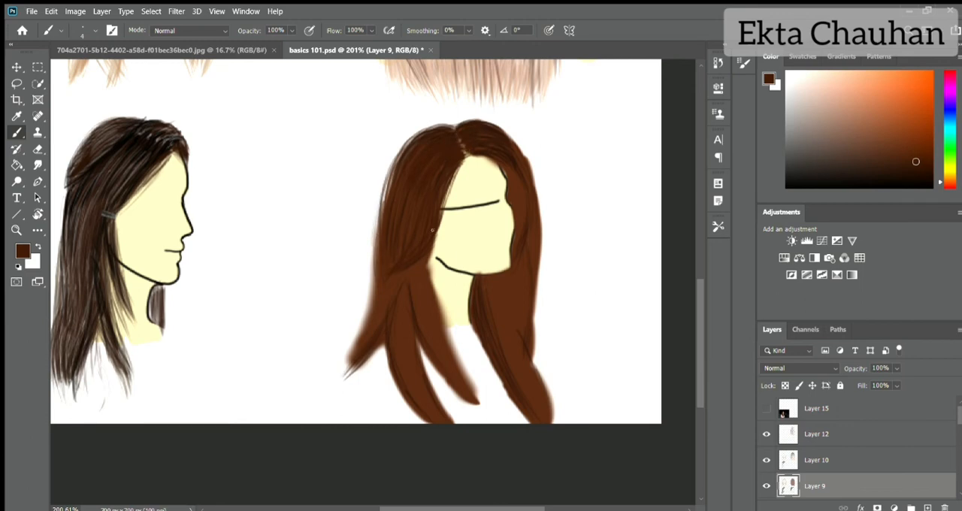
alt+click(427, 233)
drag(466, 156, 442, 197)
alt+click(518, 178)
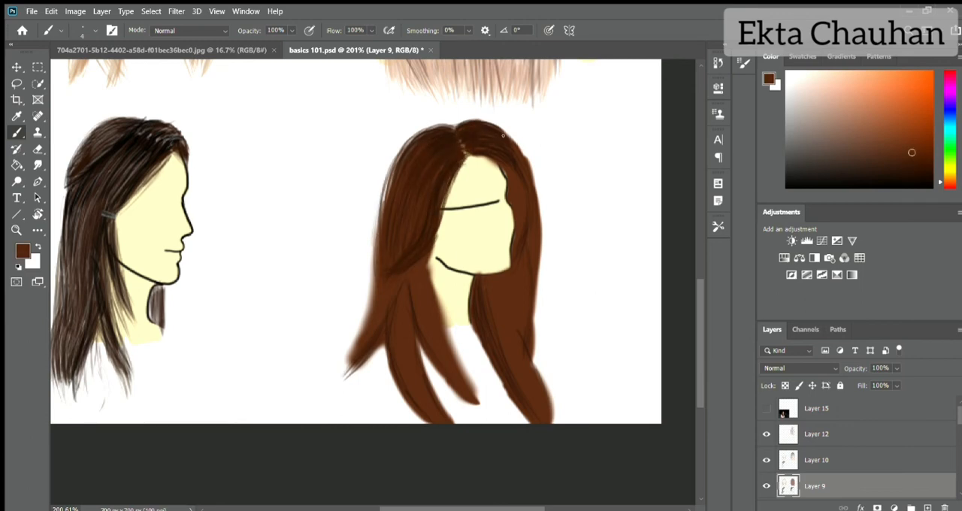
drag(502, 132, 538, 195)
- Sample a darker brown and paint tapered strands through the ear-side lower locks down to their tips
alt+click(515, 196)
drag(374, 272, 345, 370)
mouse_move(381, 299)
mouse_down()
mouse_move(342, 377)
mouse_move(409, 389)
mouse_up()
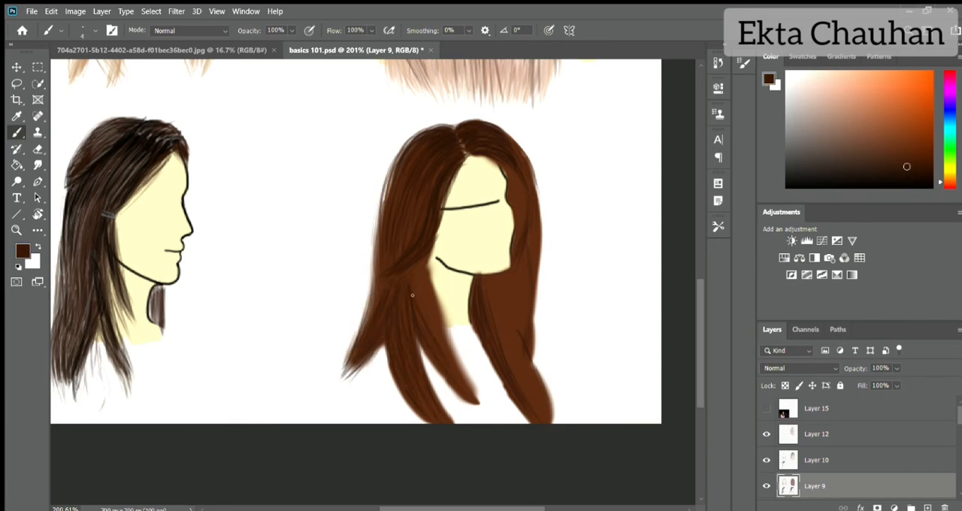
mouse_move(419, 257)
mouse_down()
mouse_move(433, 318)
mouse_move(467, 373)
mouse_up()
drag(434, 281, 484, 407)
mouse_move(423, 347)
mouse_down()
mouse_move(475, 408)
mouse_move(431, 387)
mouse_move(453, 419)
mouse_up()
drag(421, 347, 355, 376)
mouse_move(383, 353)
mouse_down()
mouse_move(390, 391)
mouse_move(339, 378)
mouse_up()
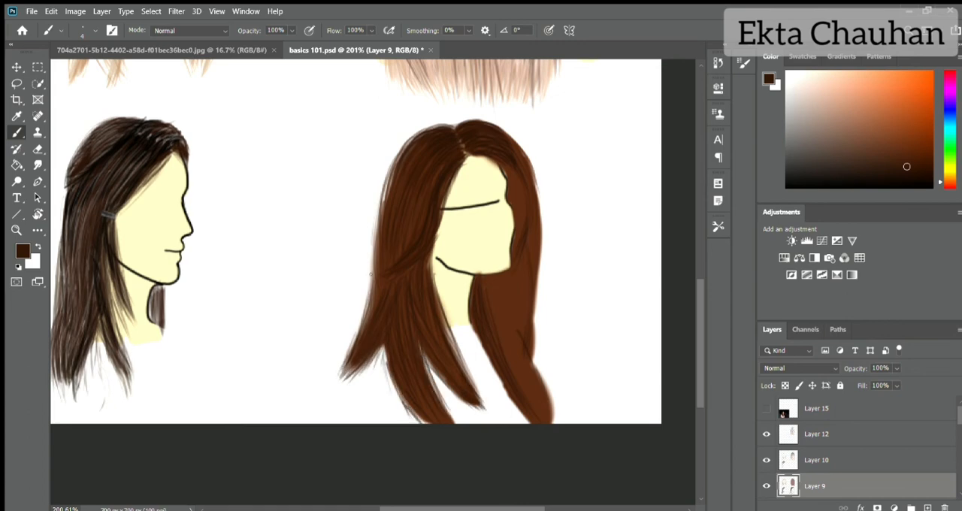
- Add dark strands along the ear-side outer contour and down the hairline on the far side of the face
drag(370, 283, 361, 326)
drag(377, 218, 367, 303)
drag(382, 191, 371, 269)
drag(508, 171, 505, 193)
mouse_move(502, 157)
mouse_down()
mouse_move(478, 183)
mouse_move(511, 241)
mouse_up()
drag(511, 222, 508, 257)
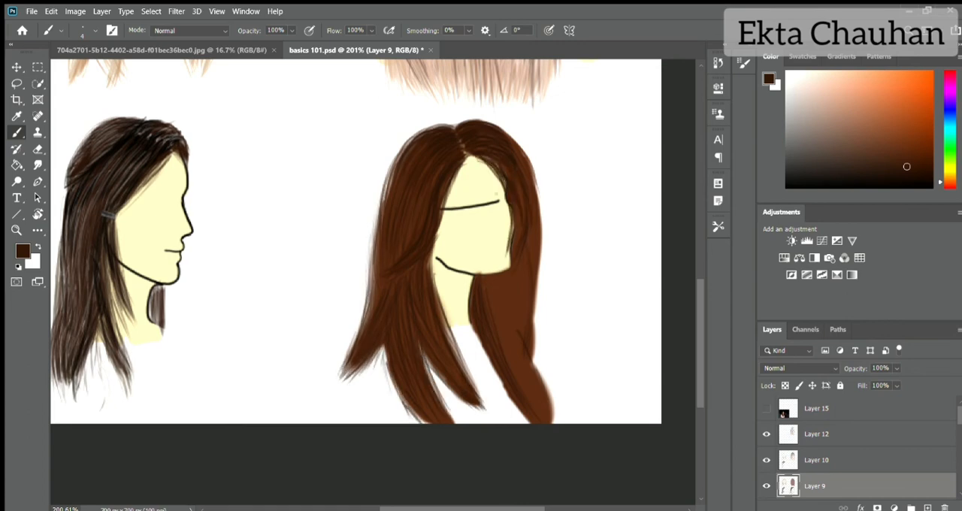
- Paint dark and mid-brown strands down the far side's outer contour, through the hair behind the neck and to the tips
drag(507, 135, 541, 221)
drag(532, 168, 544, 272)
drag(543, 213, 535, 331)
mouse_move(485, 284)
mouse_down()
mouse_move(509, 359)
mouse_move(552, 421)
mouse_up()
alt+click(514, 319)
drag(534, 352, 558, 424)
drag(535, 359, 535, 314)
drag(538, 377, 538, 278)
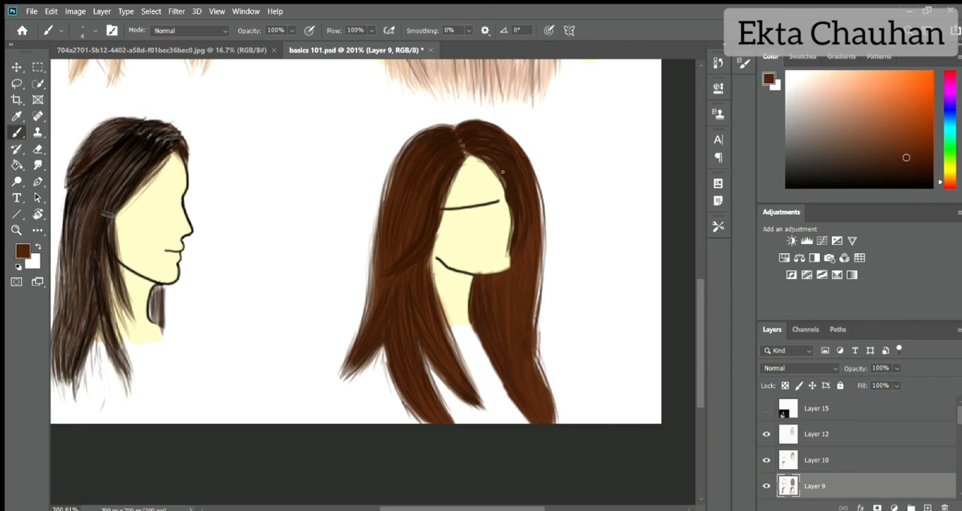
- Try to repaint the far-side hairline on Layer 10 with pale yellow sampled from the face
click(841, 461)
alt+click(496, 188)
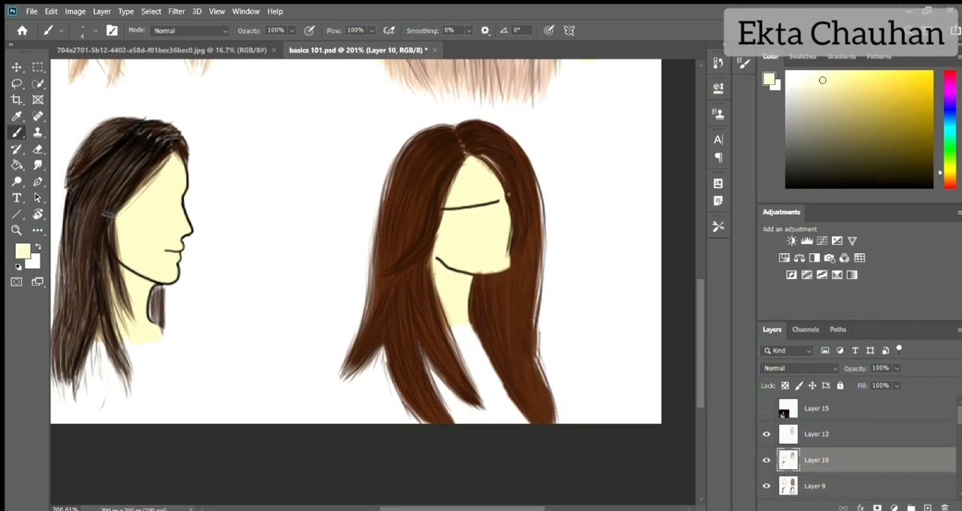
drag(479, 156, 506, 186)
drag(485, 160, 514, 215)
drag(504, 177, 512, 247)
key(ctrl+z)
key(ctrl+z)
key(ctrl+z)
- Erase the Layer 9 strands overlapping the far side of the face and set the layer's opacity back to 100%
click(845, 484)
key(e)
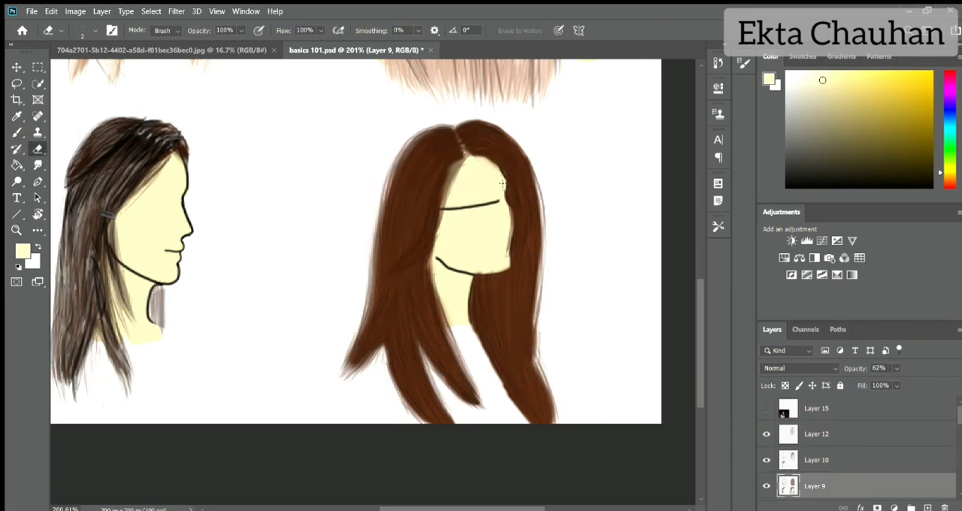
drag(508, 250, 514, 218)
drag(855, 368, 890, 368)
- On Layer 10, repaint the hairline along the far side of the face with a size 4 brush in brown sampled from the hair
click(842, 459)
key(b)
alt+click(510, 144)
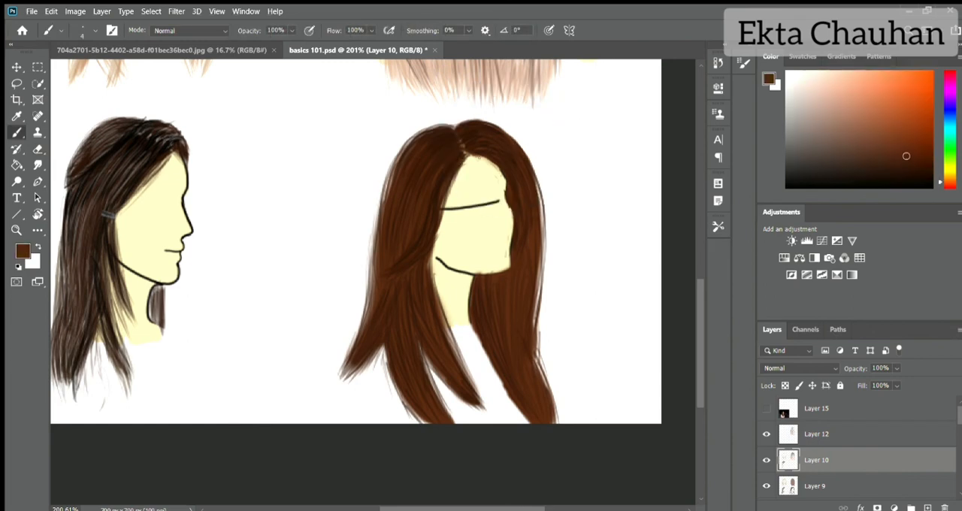
drag(480, 157, 506, 203)
mouse_move(513, 212)
mouse_down()
mouse_move(507, 252)
mouse_move(511, 237)
mouse_up()
drag(478, 155, 517, 211)
- Choose a darker reddish brown and deepen the strands along the far-side hairline, the outer edge and the ear-side face edge
drag(904, 173, 916, 170)
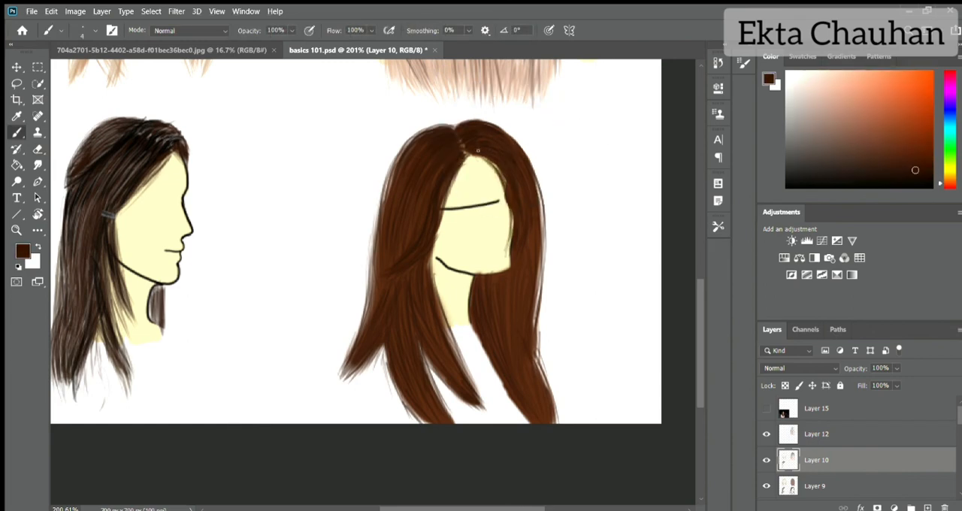
mouse_move(487, 151)
mouse_down()
mouse_move(520, 231)
mouse_move(507, 206)
mouse_up()
drag(507, 180, 513, 236)
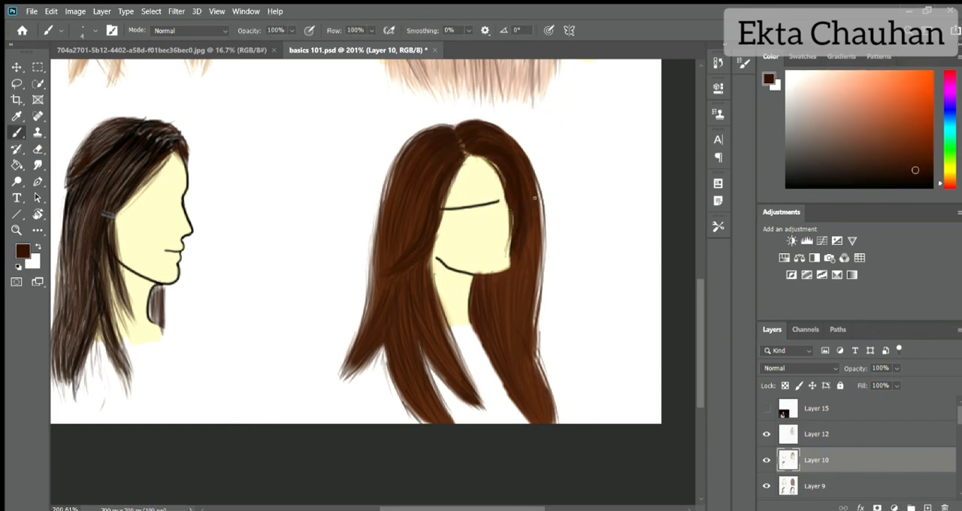
drag(535, 198, 538, 260)
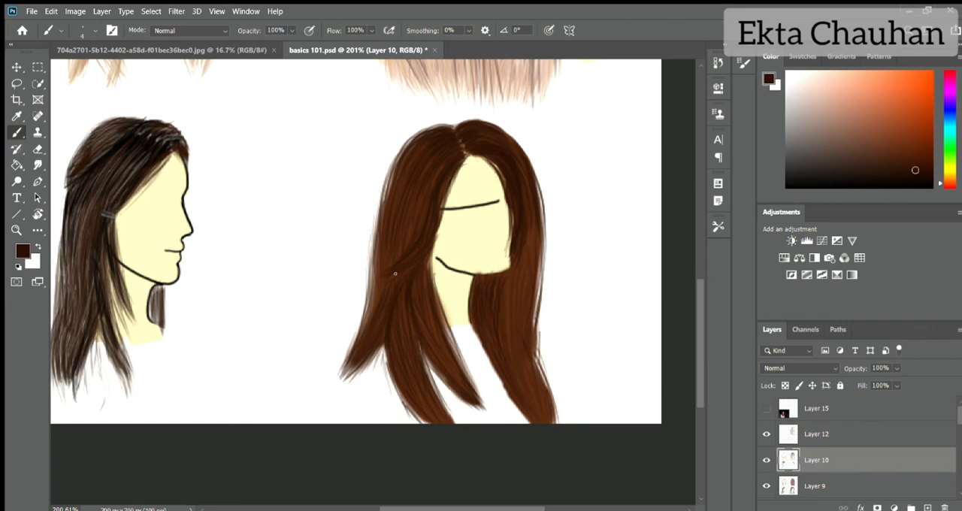
drag(442, 164, 428, 257)
- Fill the background layer with brown and then black to preview the four hairstyles against darker backdrops
scroll(439, 244, down, 6)
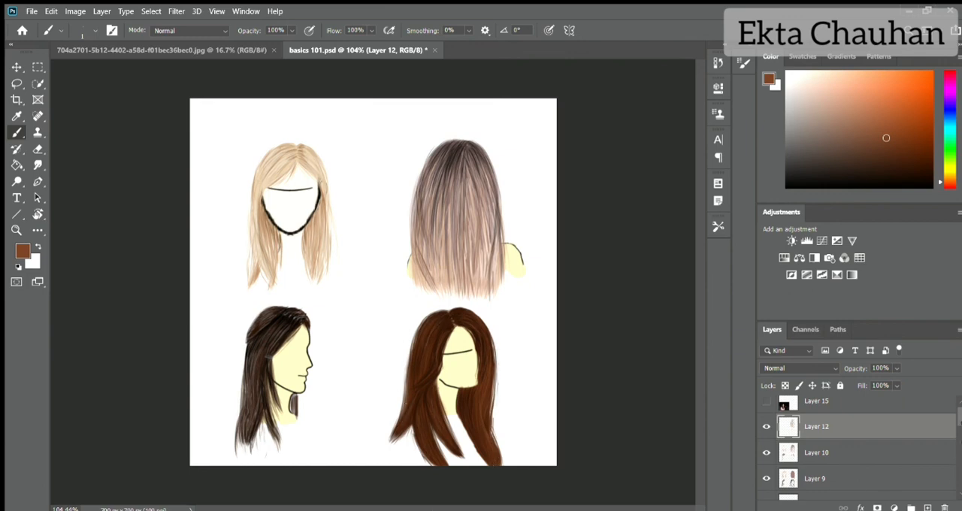
scroll(953, 420, down, 6)
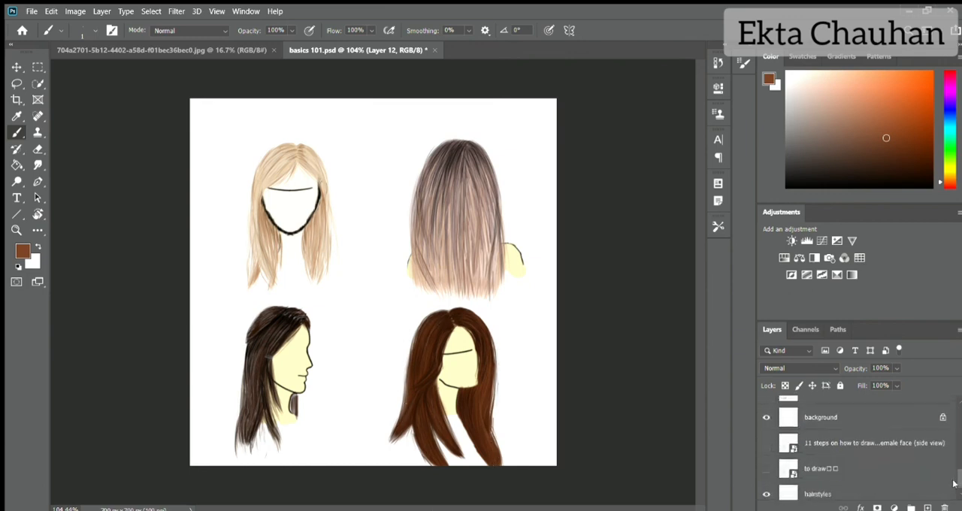
click(899, 413)
click(38, 246)
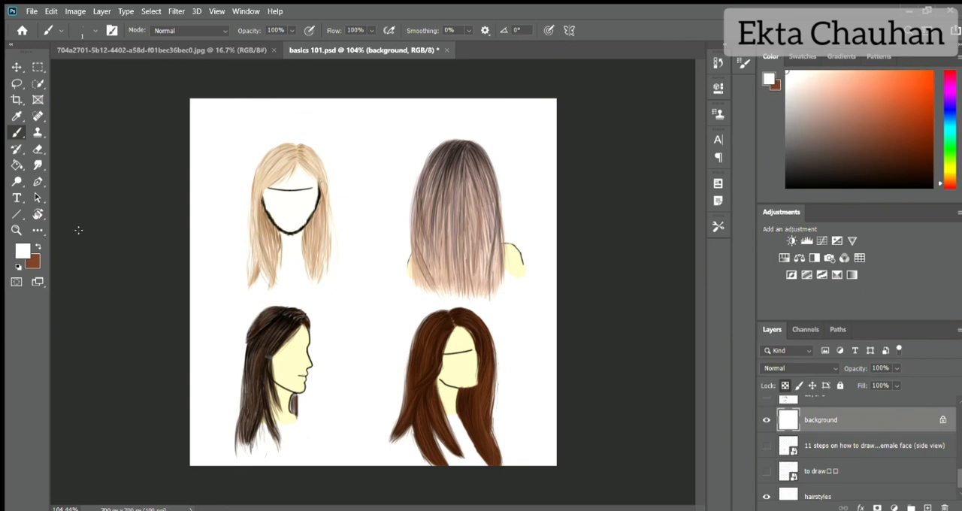
drag(804, 74, 951, 214)
key(ctrl+BackSpace)
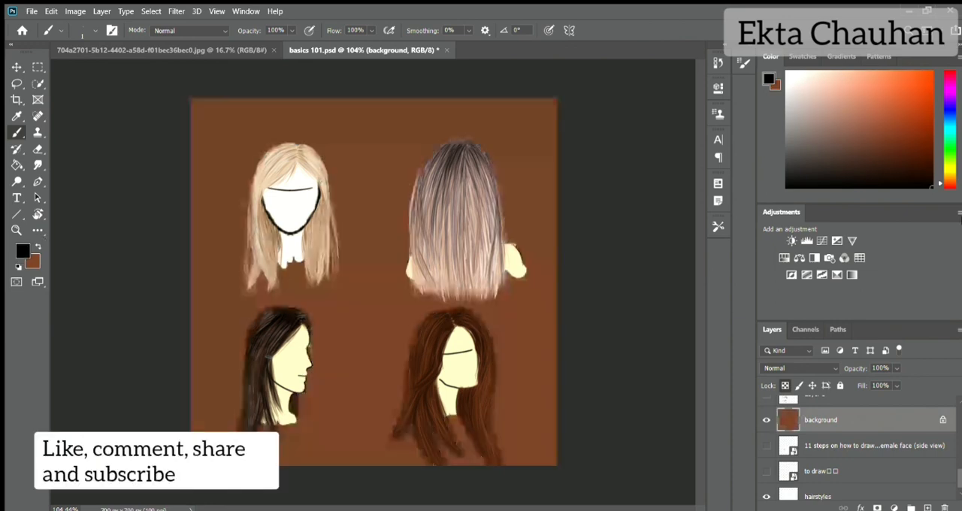
key(alt+BackSpace)
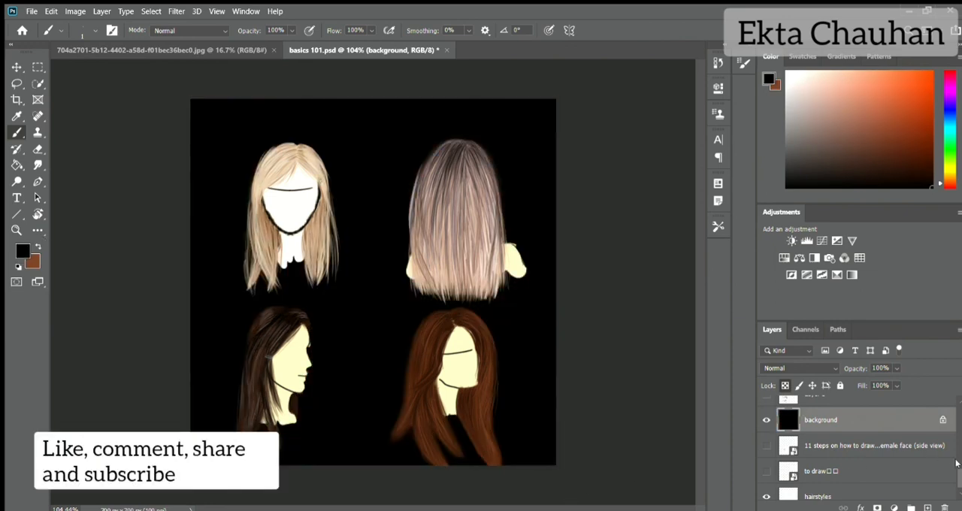
- Hide the faces layer and Layer 6, and compare the hair on white and brown before leaving the background layer filled white
drag(956, 464, 951, 429)
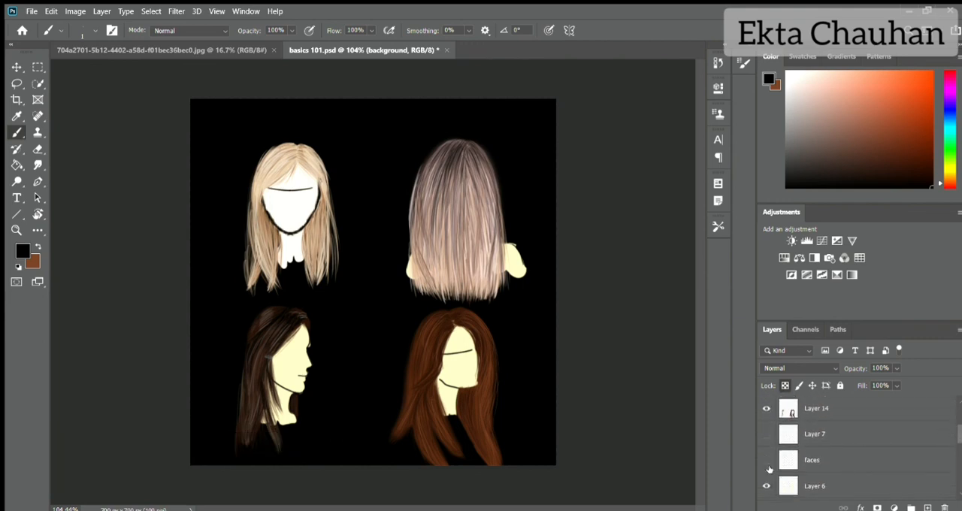
drag(769, 469, 767, 486)
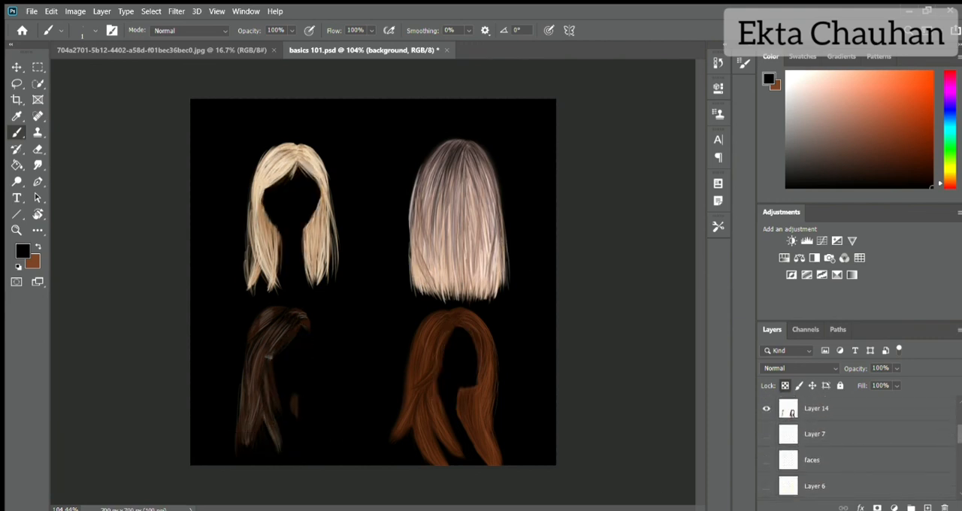
click(785, 73)
key(alt+BackSpace)
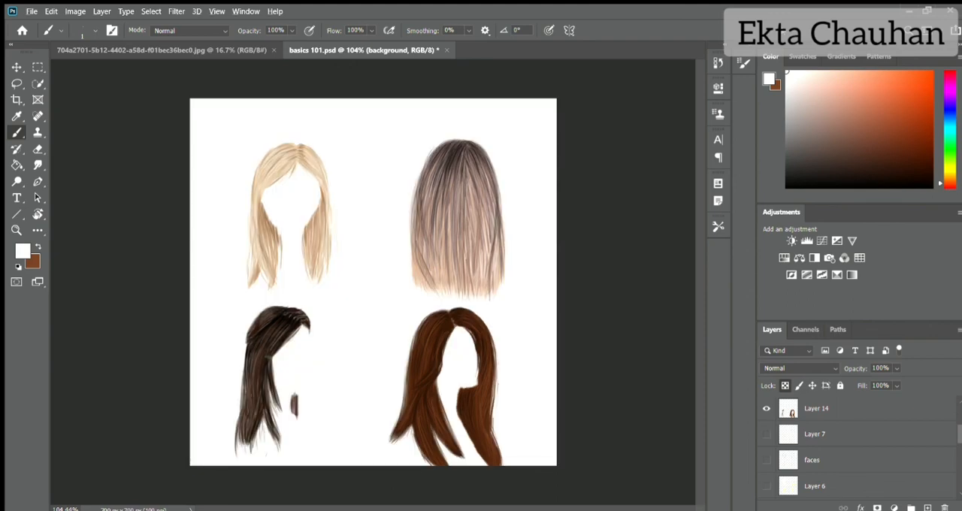
key(ctrl+BackSpace)
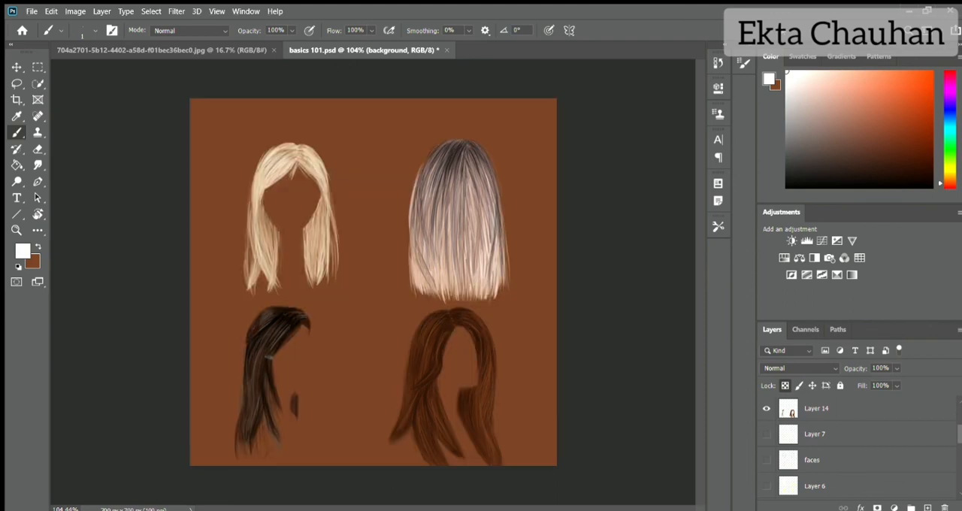
key(alt+BackSpace)
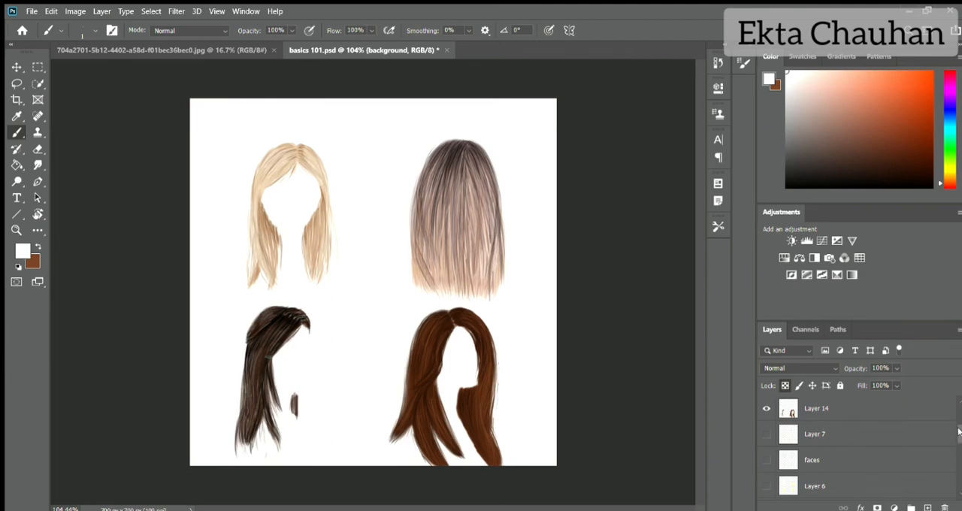
- On Layer 12, sign the artwork in black with a size 7 brush beside the three-quarter hair's lower tips
drag(959, 431, 959, 413)
click(831, 415)
click(803, 434)
click(932, 186)
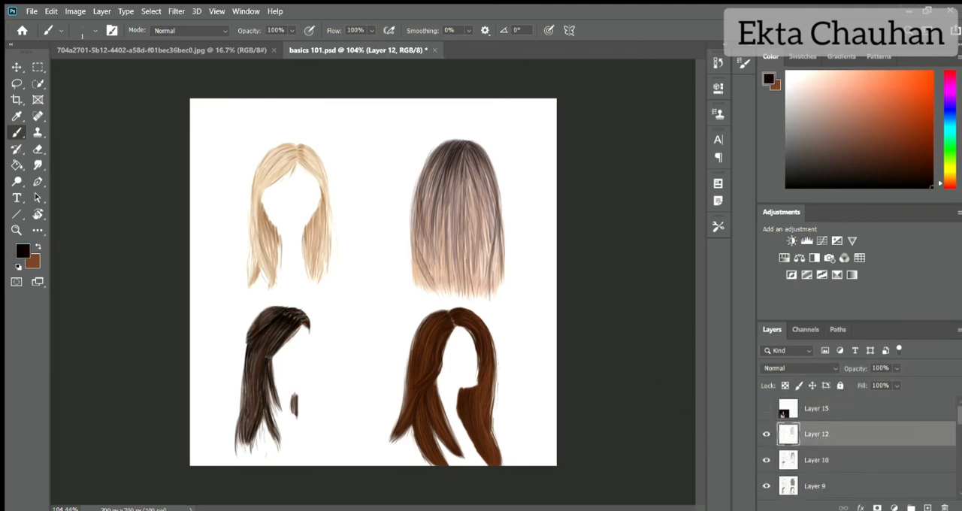
key(bracketright)
key(bracketright)
key(bracketright)
key(bracketright)
key(bracketright)
key(bracketright)
key(bracketright)
key(bracketright)
key(bracketright)
key(bracketright)
key(bracketright)
key(bracketright)
key(bracketright)
key(bracketright)
key(bracketright)
key(bracketleft)
key(bracketleft)
key(bracketleft)
key(bracketleft)
key(bracketleft)
drag(503, 437, 517, 428)
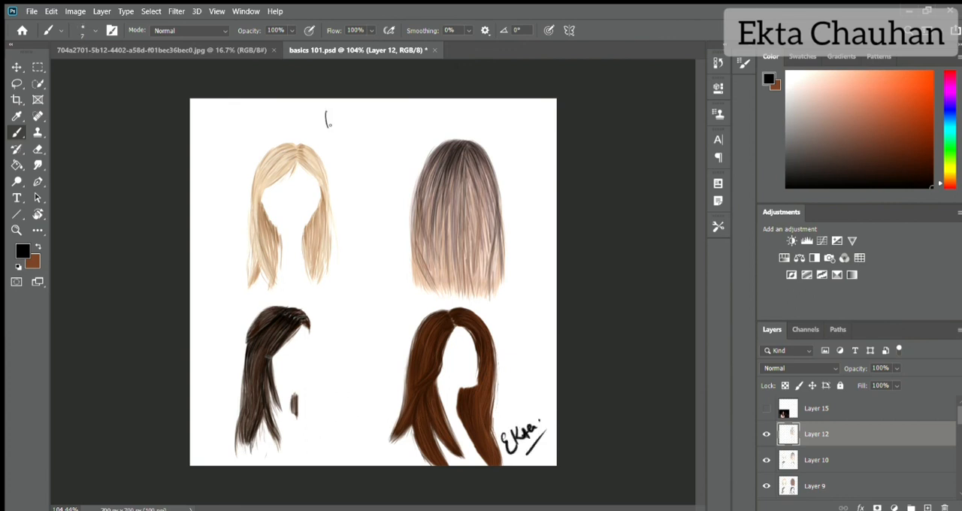